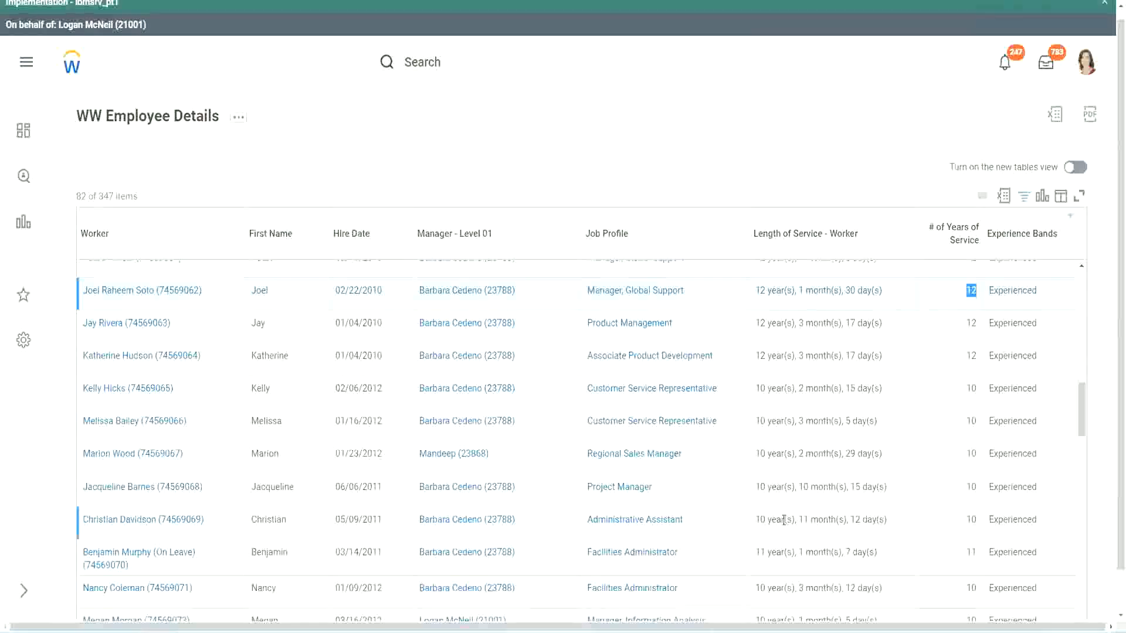
Compare the Length of Service text with the # of Years of Service value for the workers hired on 05/09/2011 and 02/22/2010
click(773, 520)
drag(798, 519, 869, 520)
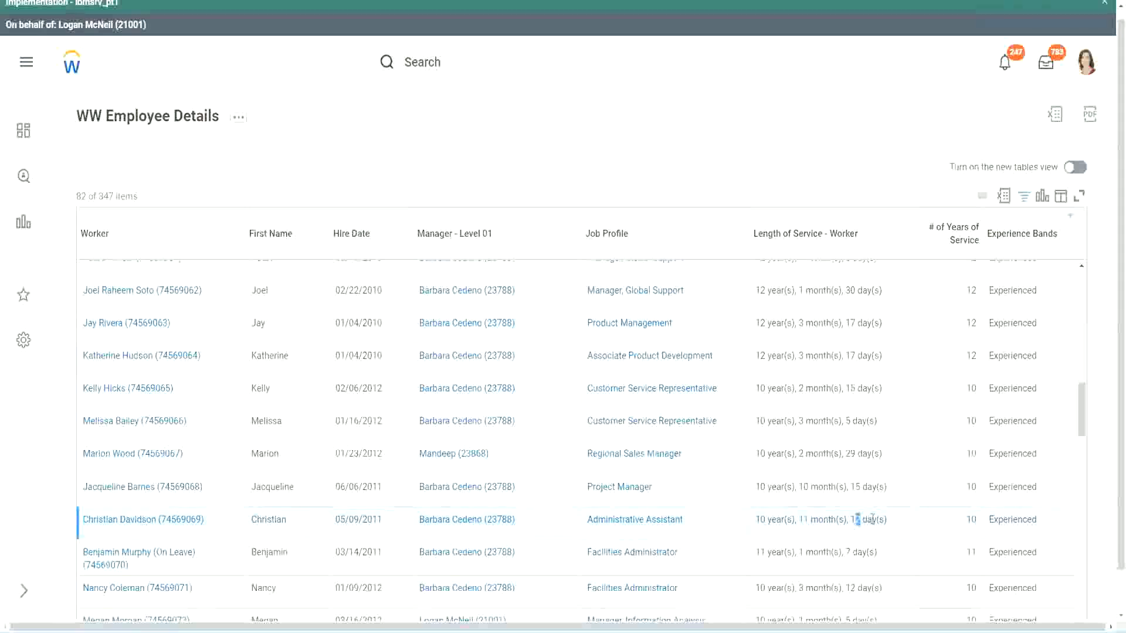
click(874, 519)
double_click(971, 519)
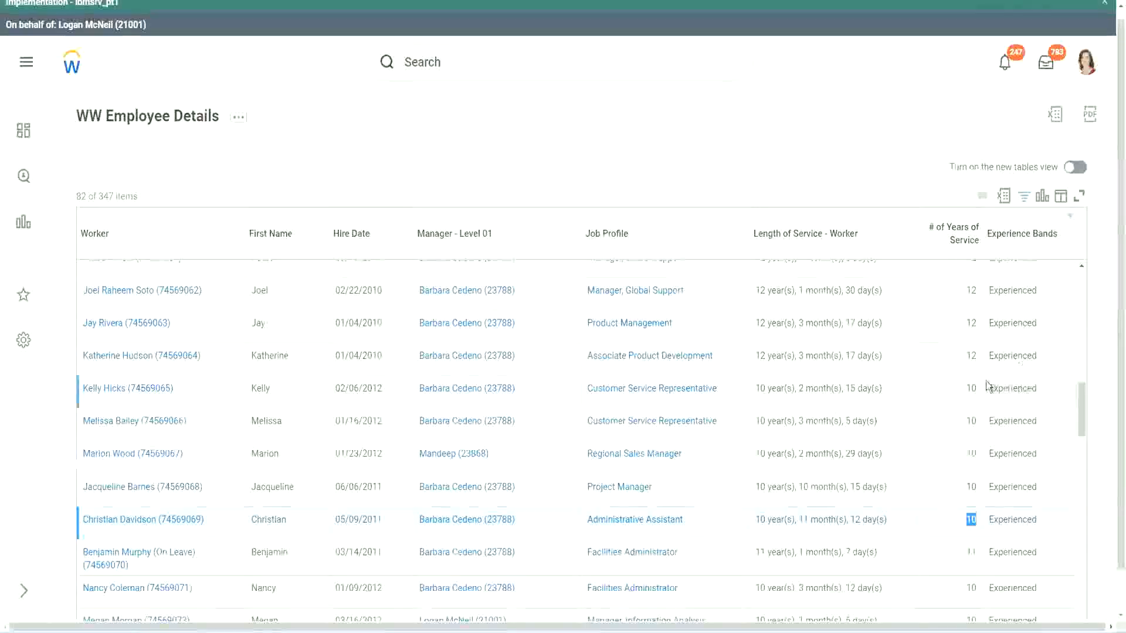
double_click(761, 520)
click(848, 518)
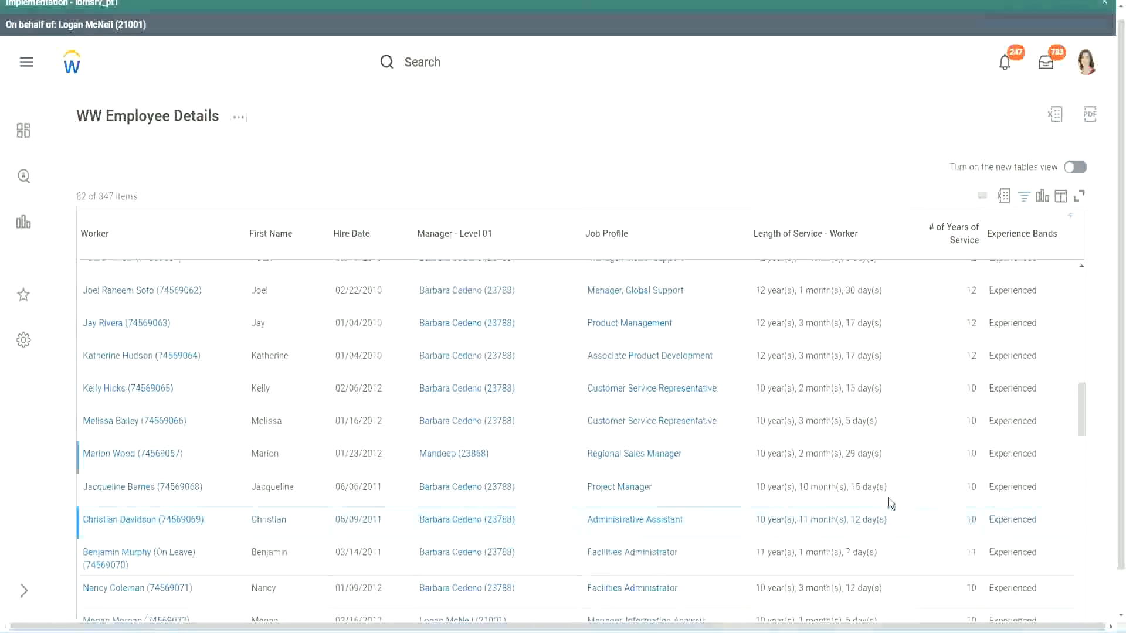
drag(967, 291, 977, 291)
drag(756, 290, 897, 290)
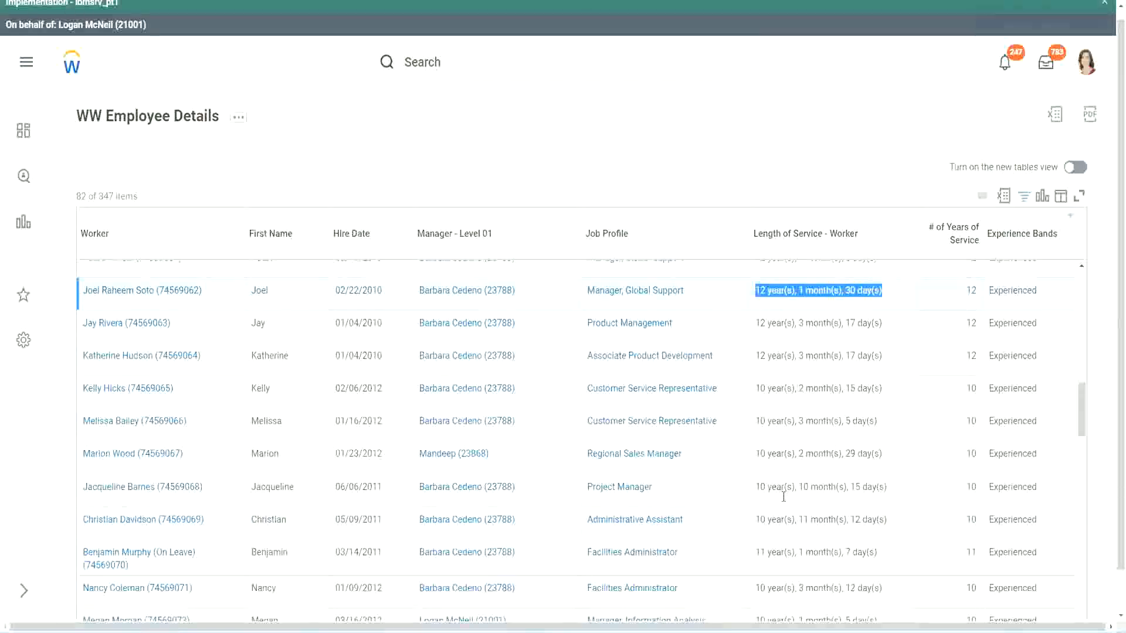
click(874, 518)
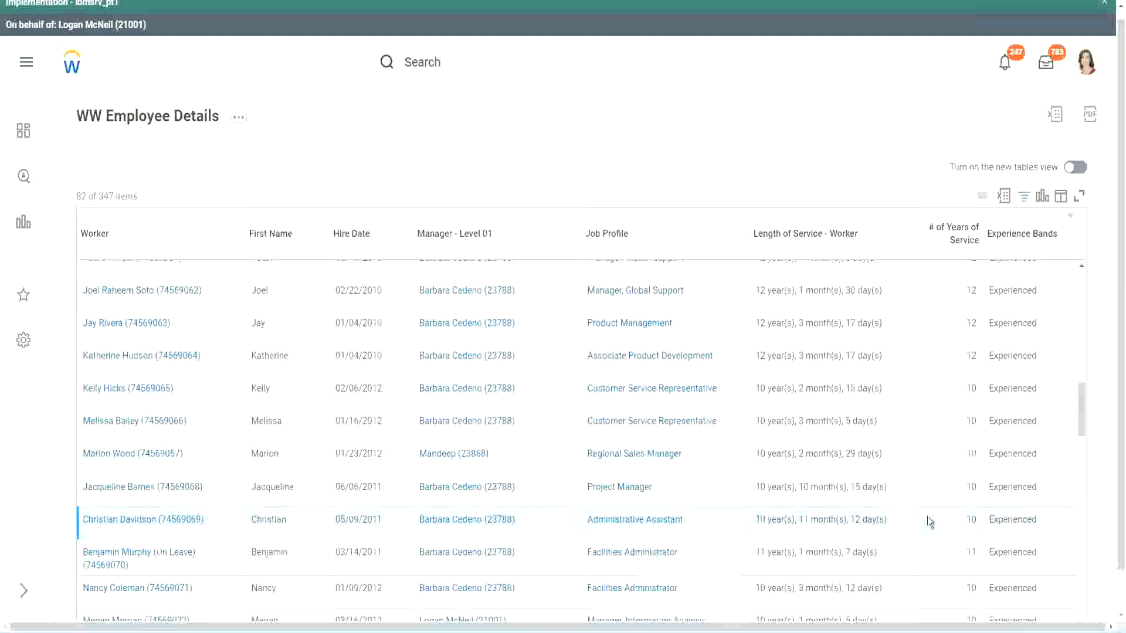
double_click(972, 519)
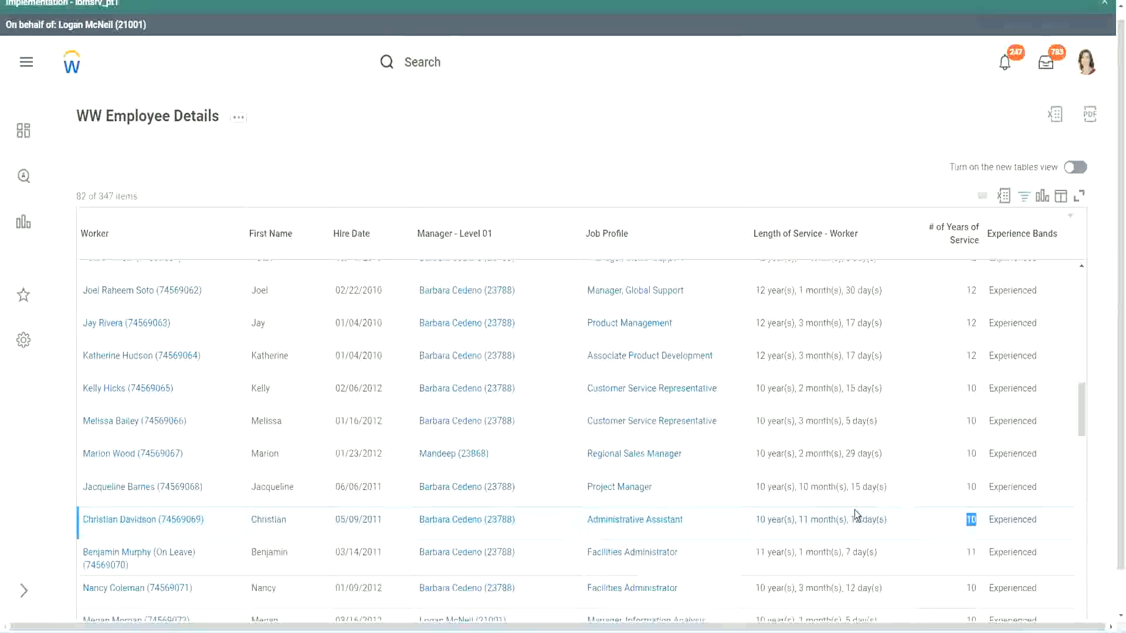
click(930, 523)
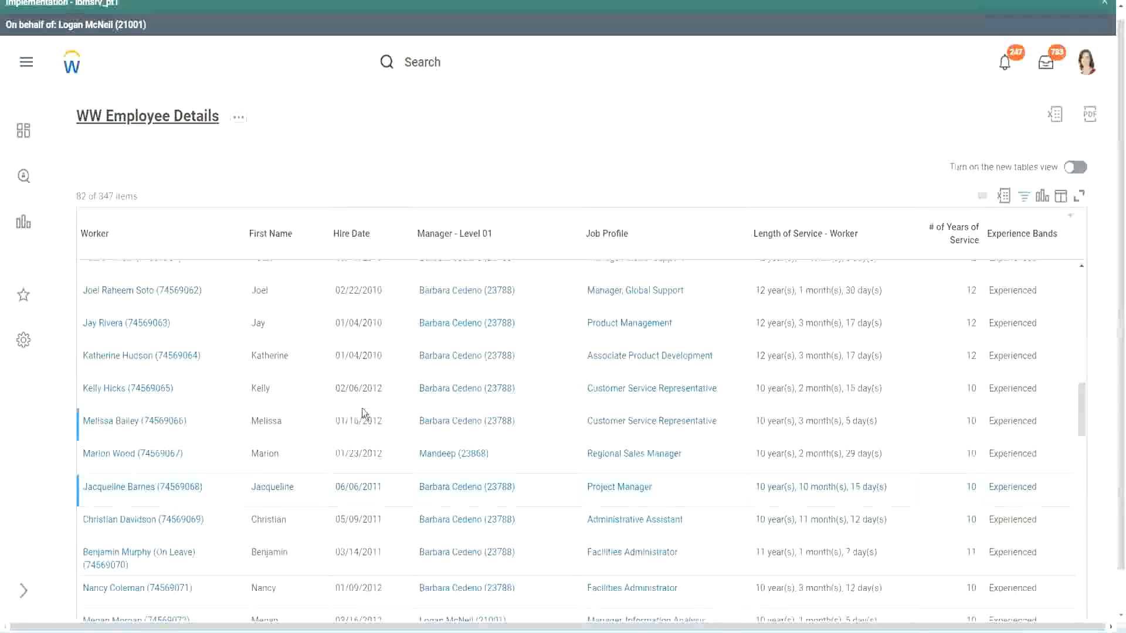
Open the calculated field behind the report's Experience Bands column in a new tab and review its conditions and return values
scroll(361, 408, down, 4)
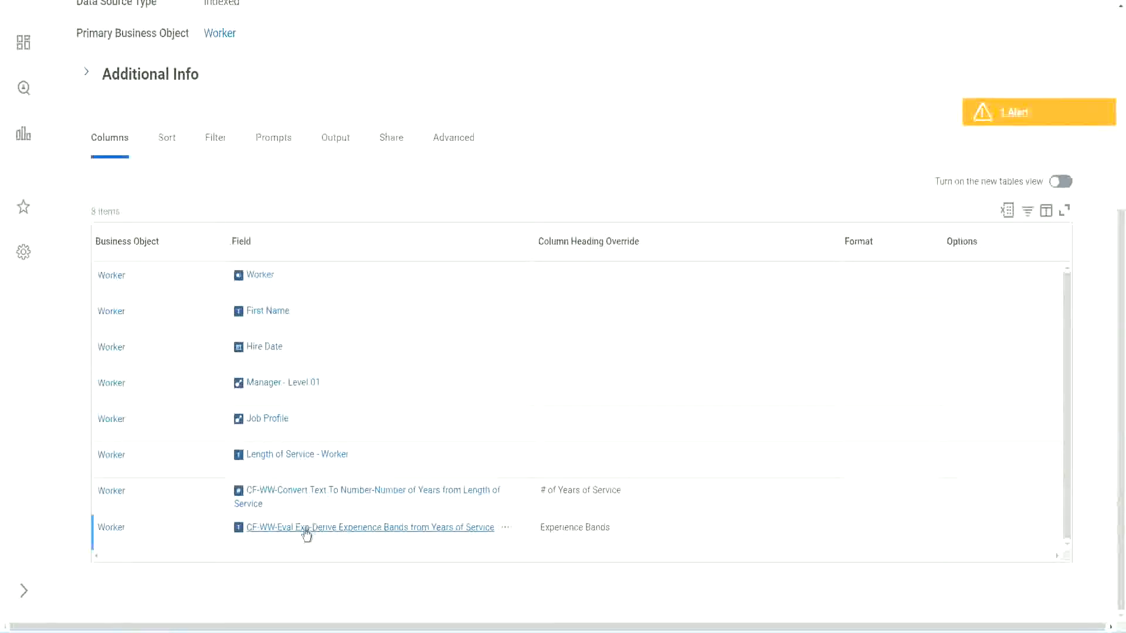
right_click(306, 531)
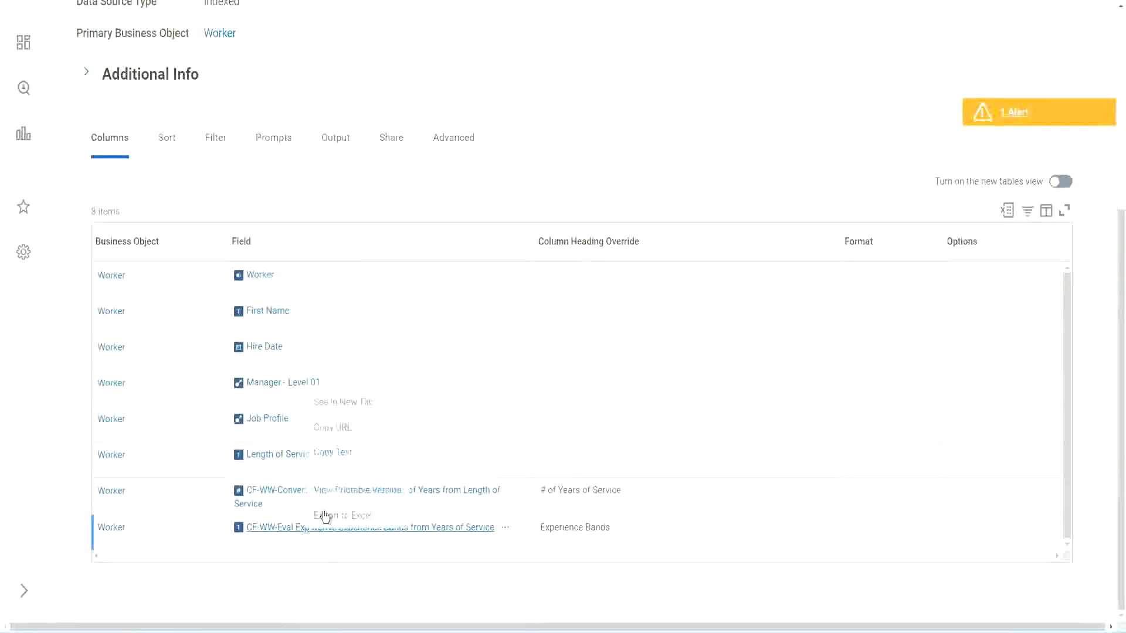
click(355, 402)
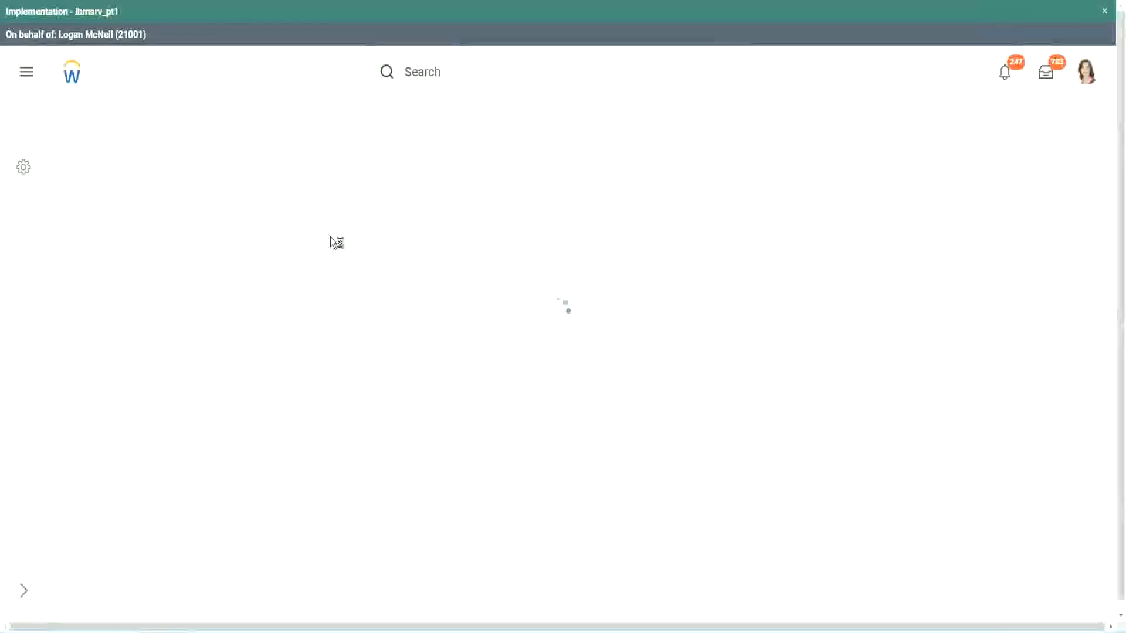
click(1106, 13)
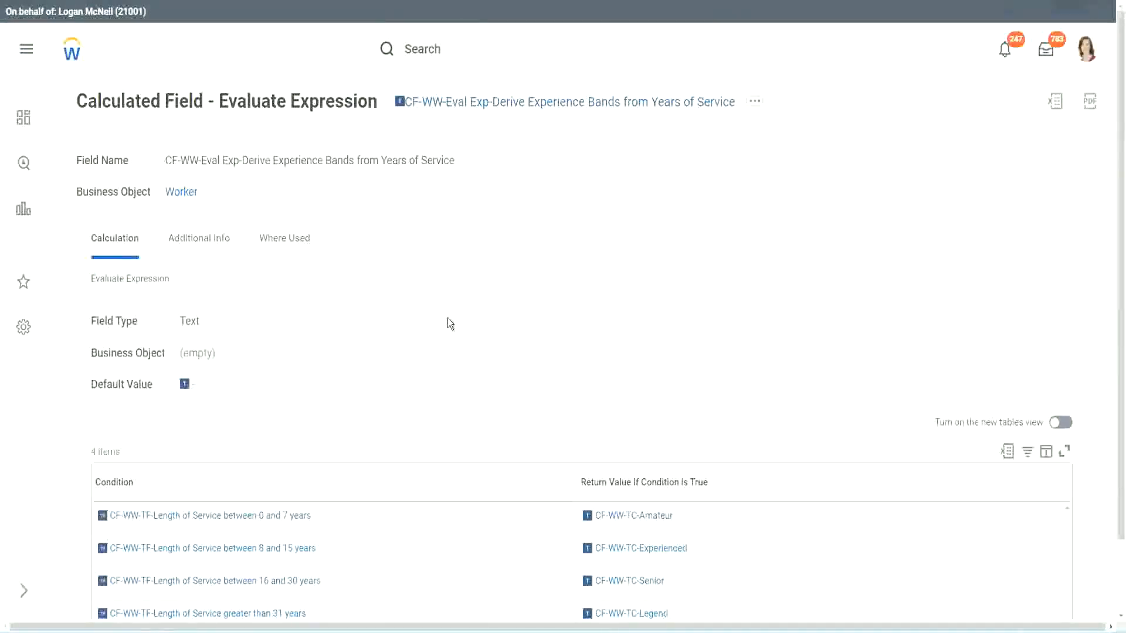
scroll(457, 323, down, 2)
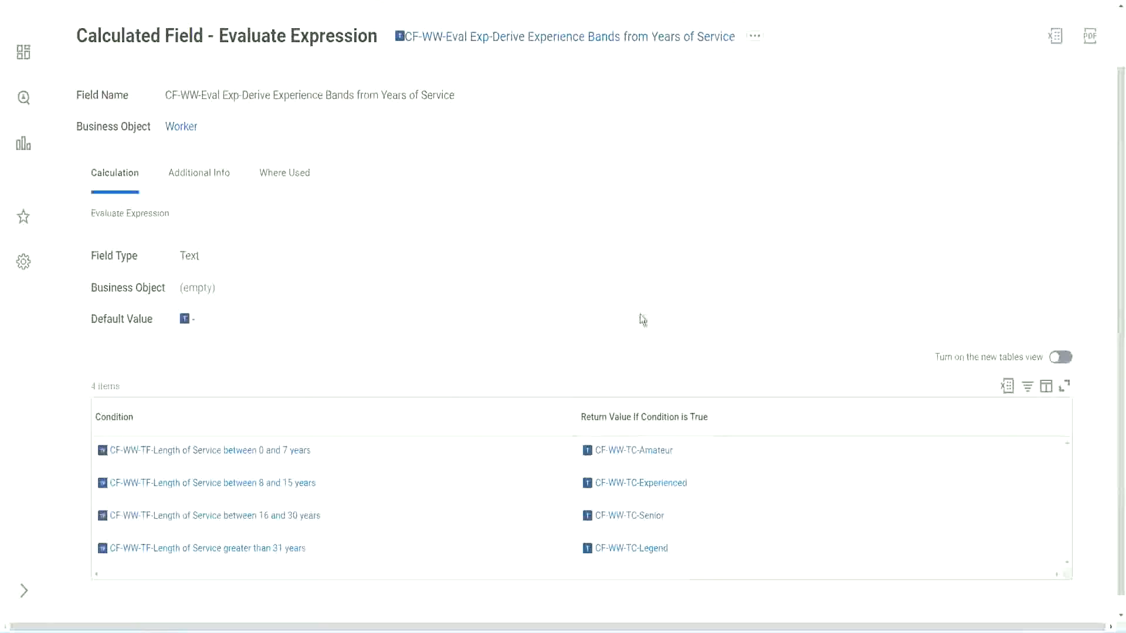
click(505, 408)
click(503, 273)
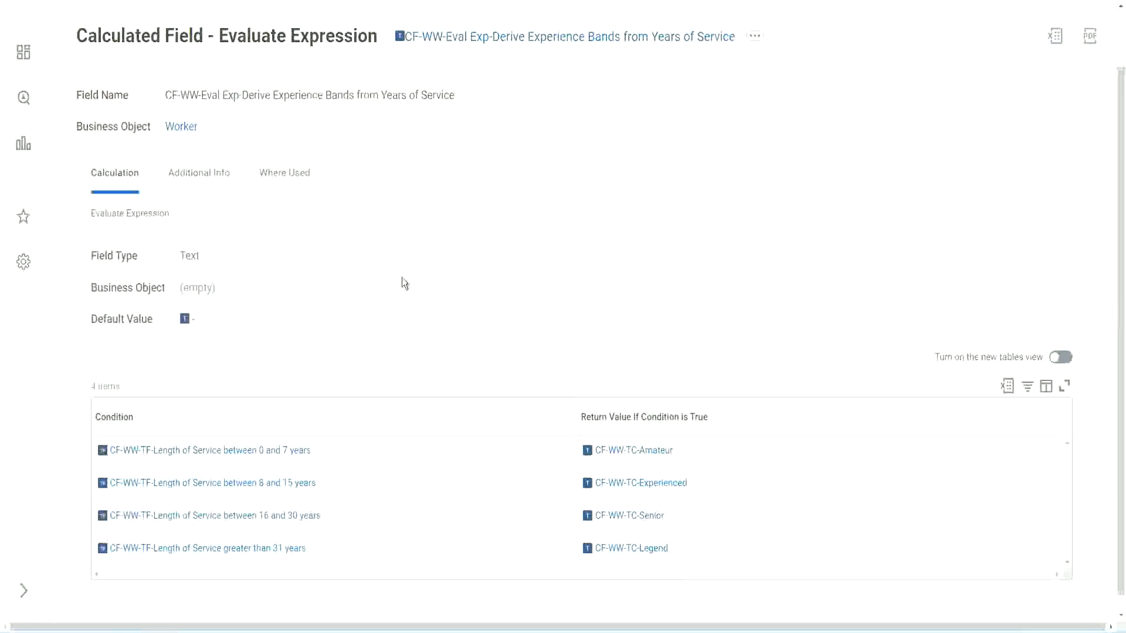
Copy the name of the existing Evaluate Expression field and open the Create Calculated Field task
right_click(496, 44)
click(528, 105)
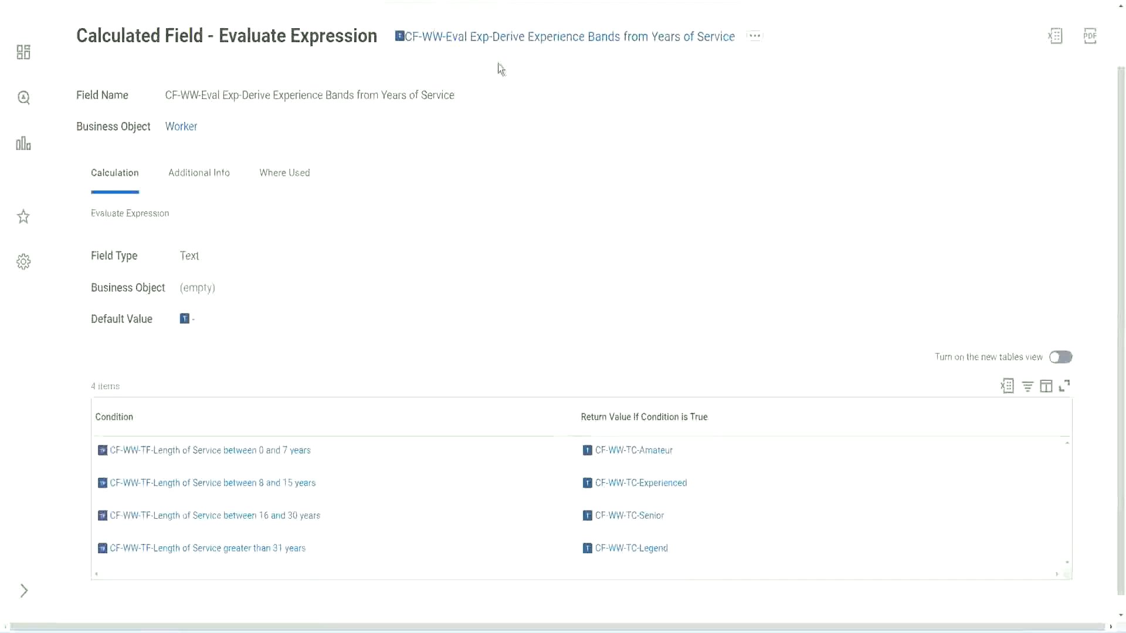
scroll(438, 233, up, 2)
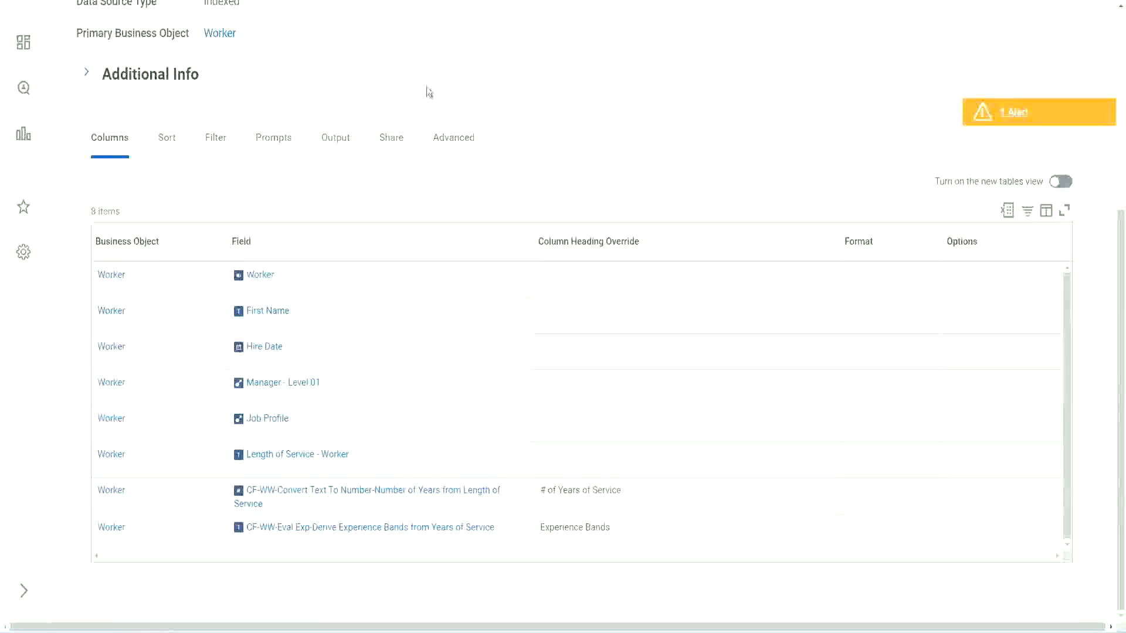
scroll(427, 91, up, 8)
click(458, 71)
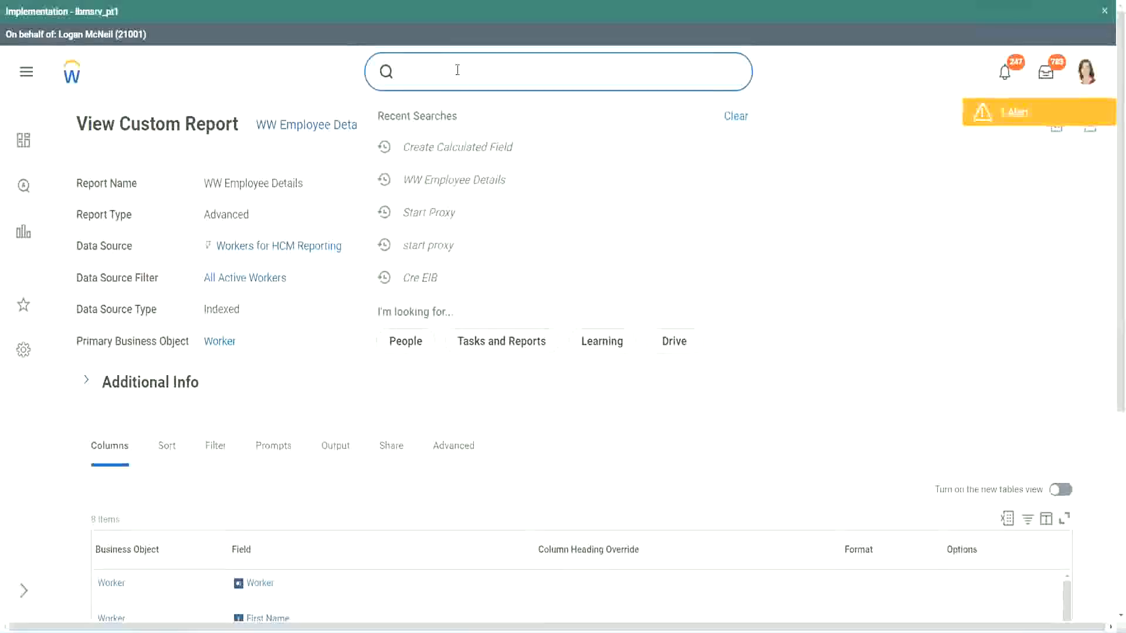
text(create cal field)
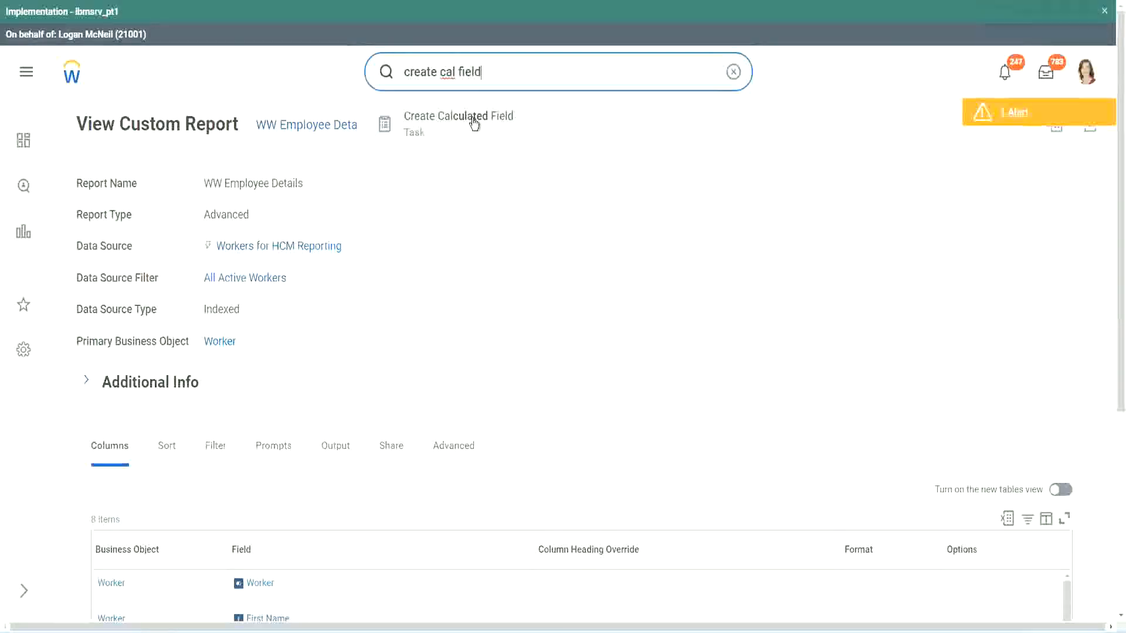
click(473, 123)
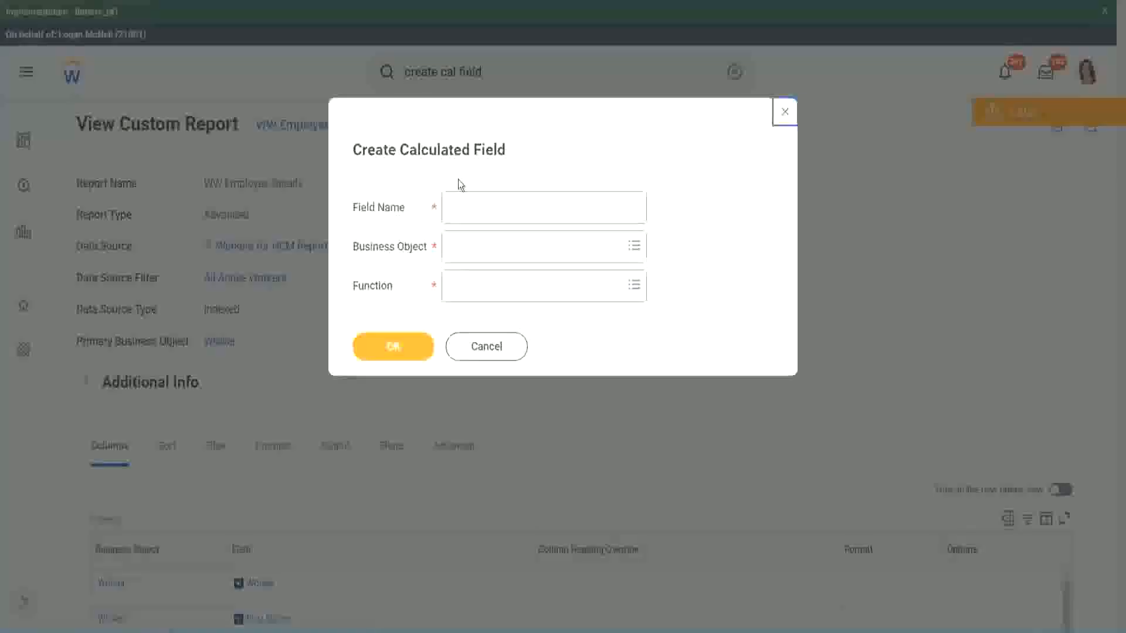
Paste the copied name as the field name and insert "Bands" after "Eval Exp", giving "CF-WW-Eval Exp Bands-Derive Experience Bands from Years of Service"
click(476, 209)
key(ctrl+v)
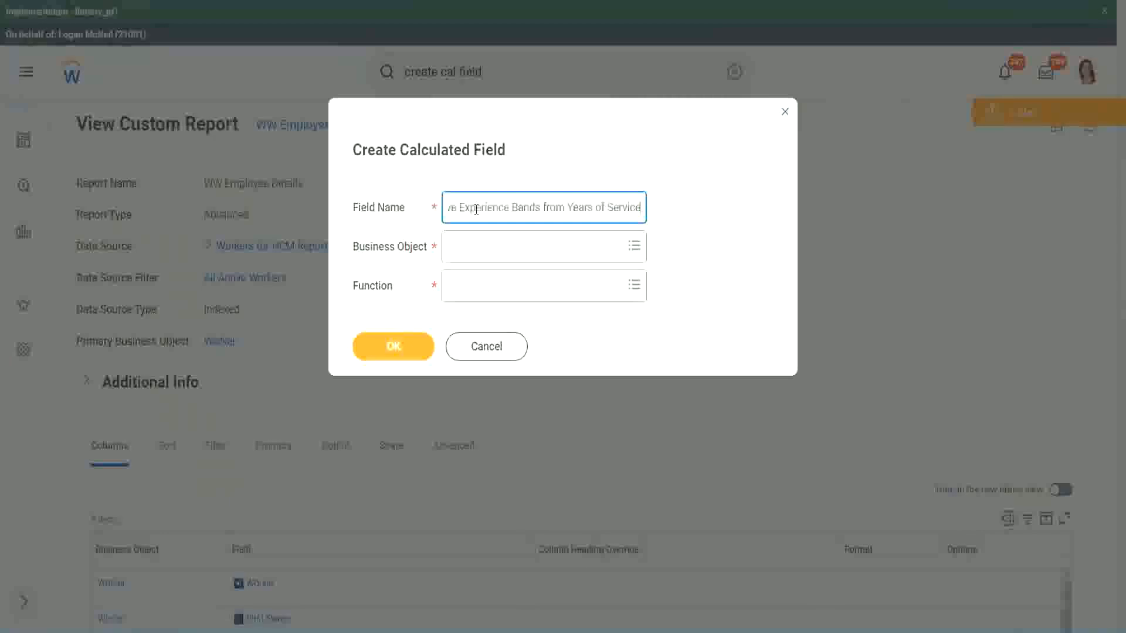
drag(503, 207, 413, 194)
click(510, 209)
double_click(512, 209)
click(521, 210)
text(bands)
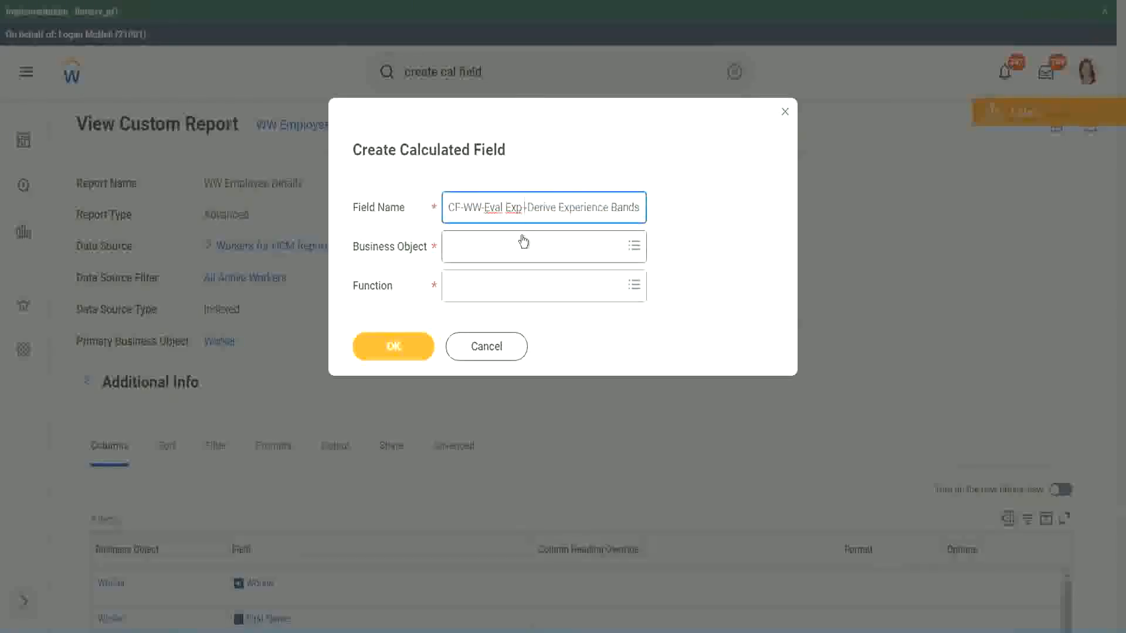
key(Left)
key(Left)
key(Left)
key(Left)
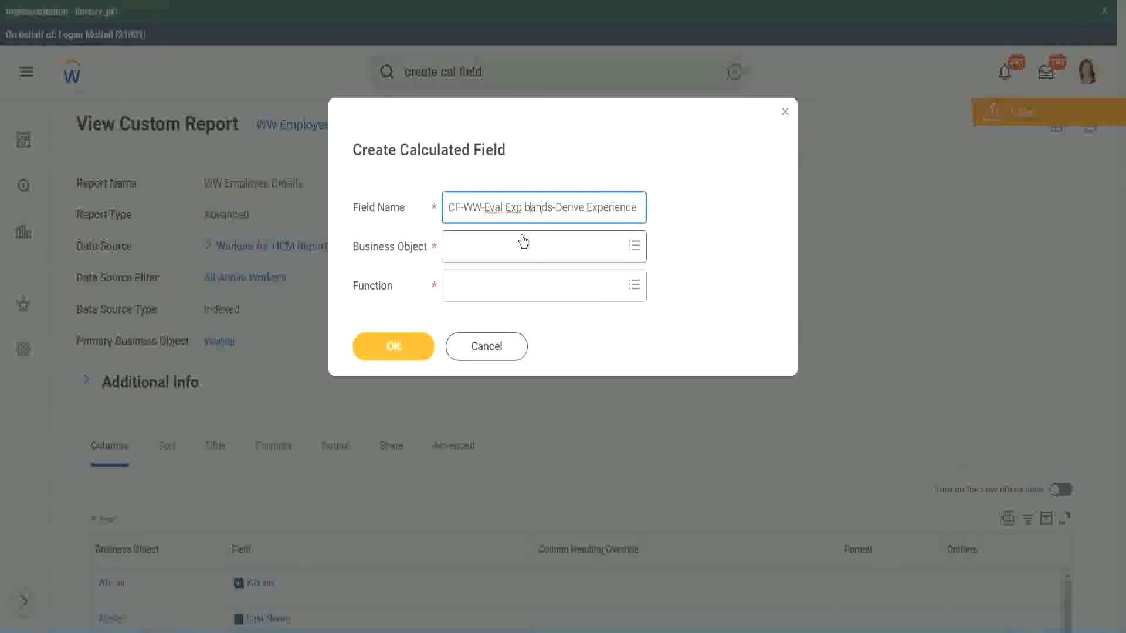
key(shift+Left)
text(B)
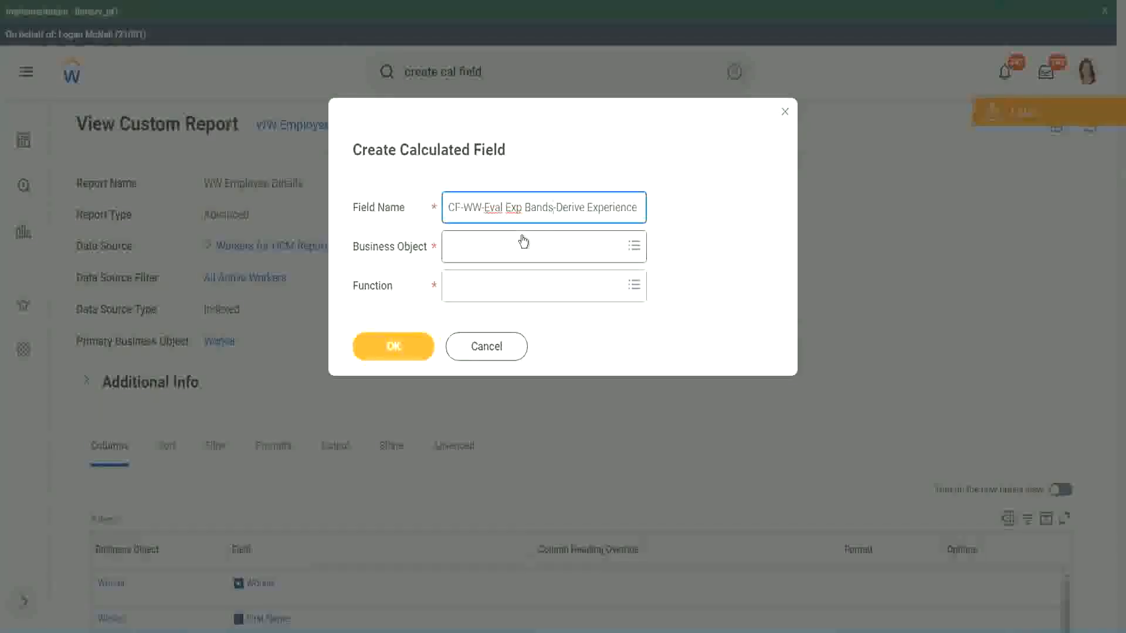
Replace "Derive" with "Determine" in the new calculated field's name
text( Bands from Years of)
key(ctrl+Left)
key(ctrl+Left)
key(ctrl+Left)
key(ctrl+Left)
key(Left)
key(Left)
key(Left)
key(Left)
key(Left)
key(Left)
key(Left)
key(Left)
key(Left)
key(Left)
key(Left)
key(shift+Left)
key(shift+Left)
key(shift+Left)
key(shift+Left)
key(shift+Left)
key(shift+Left)
text(Determine)
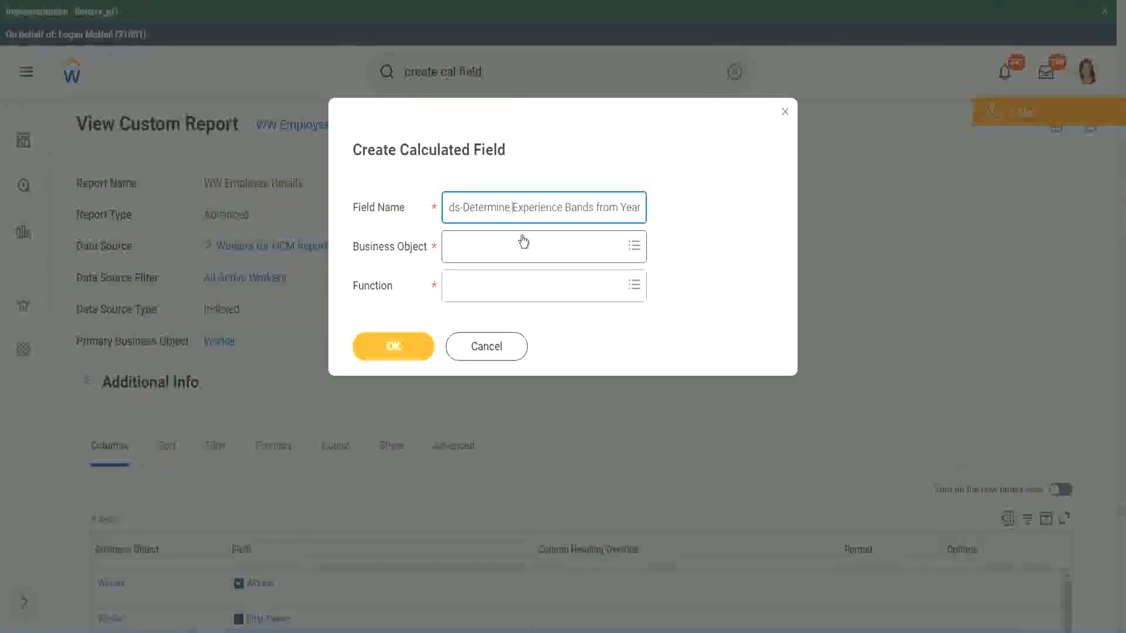
key(End)
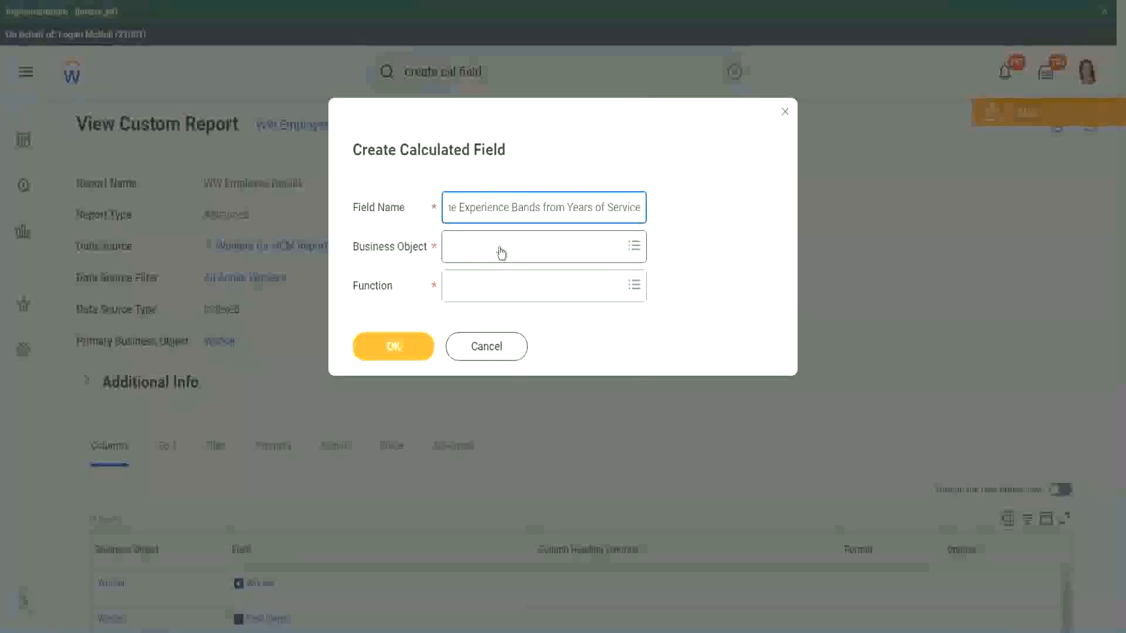
Set the calculated field's business object to Worker
click(500, 247)
text(work)
key(Return)
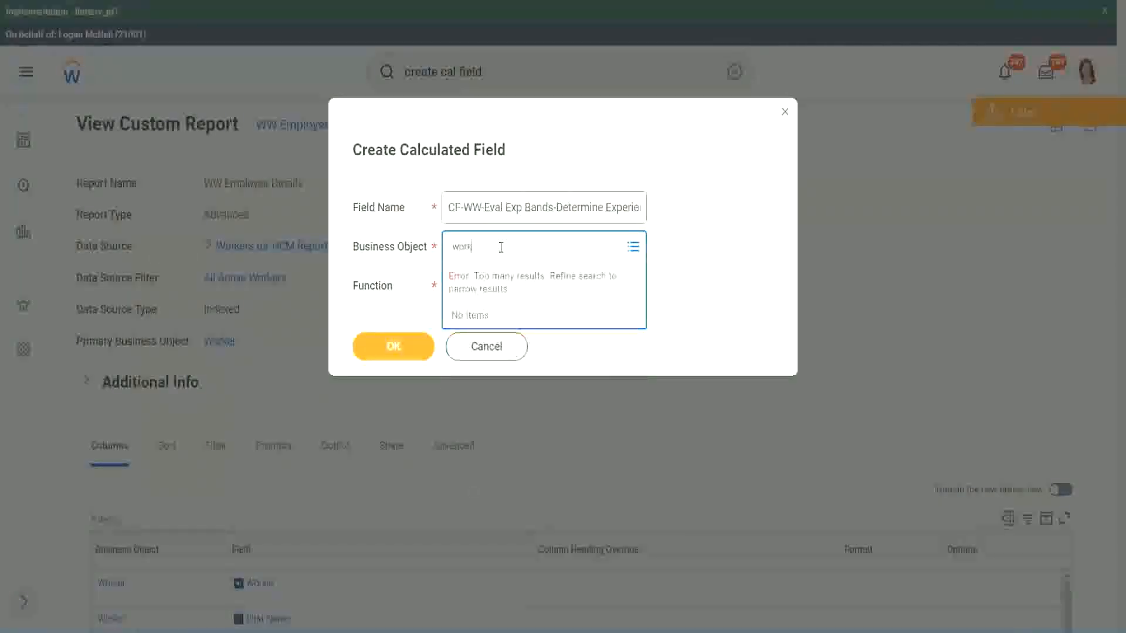
text(er)
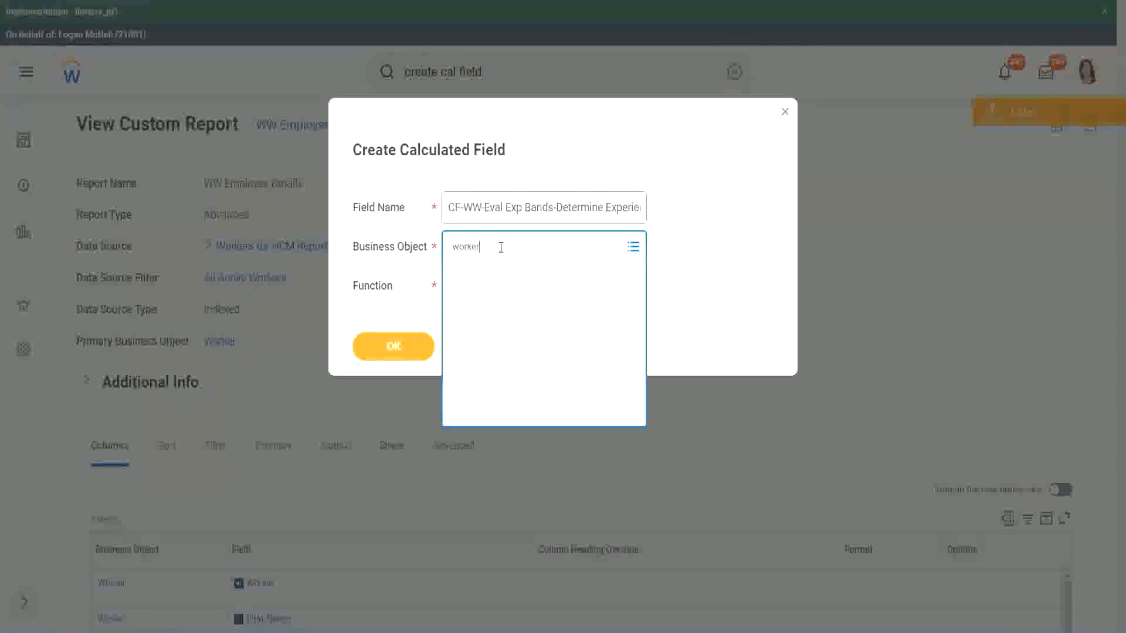
key(Return)
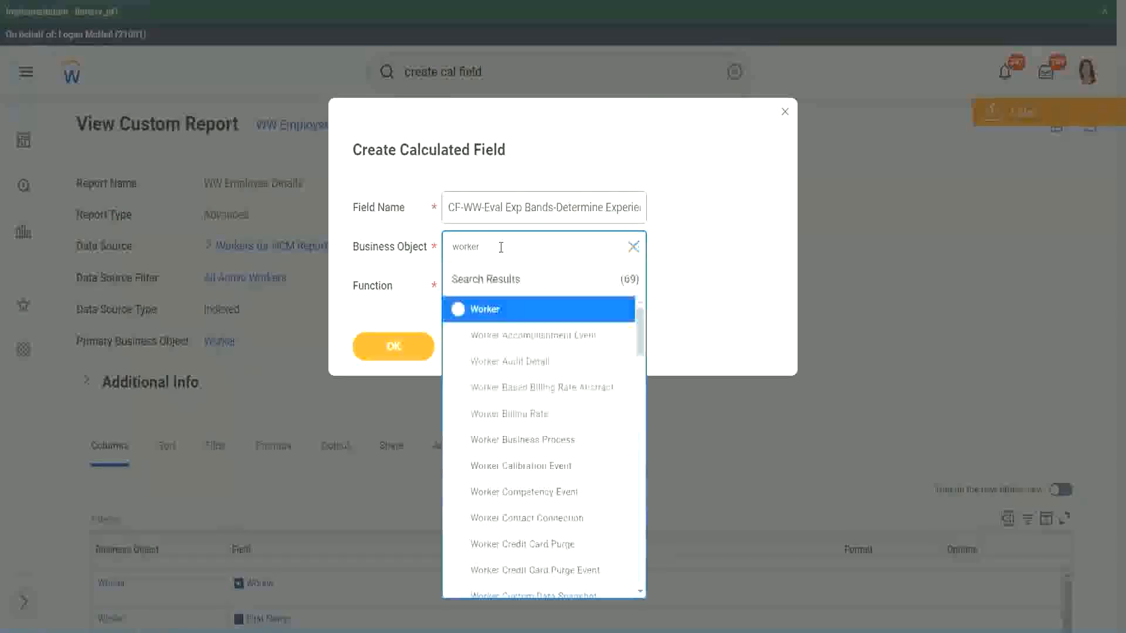
click(486, 311)
Choose Evaluate Expression Band as the calculated field's function
click(476, 282)
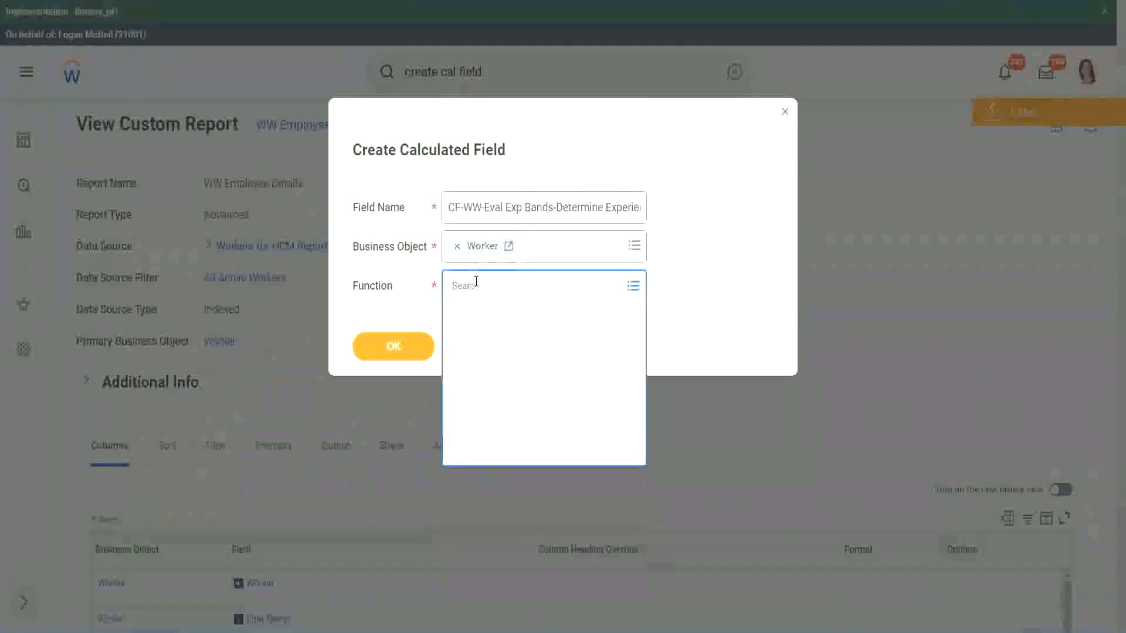
text(eval exp)
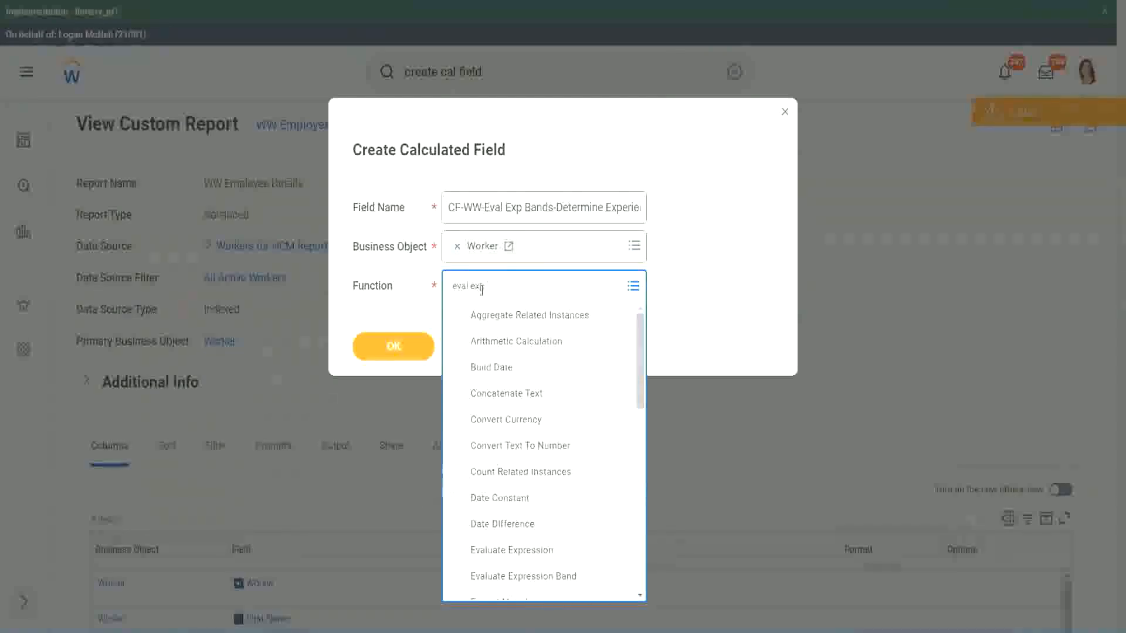
key(Return)
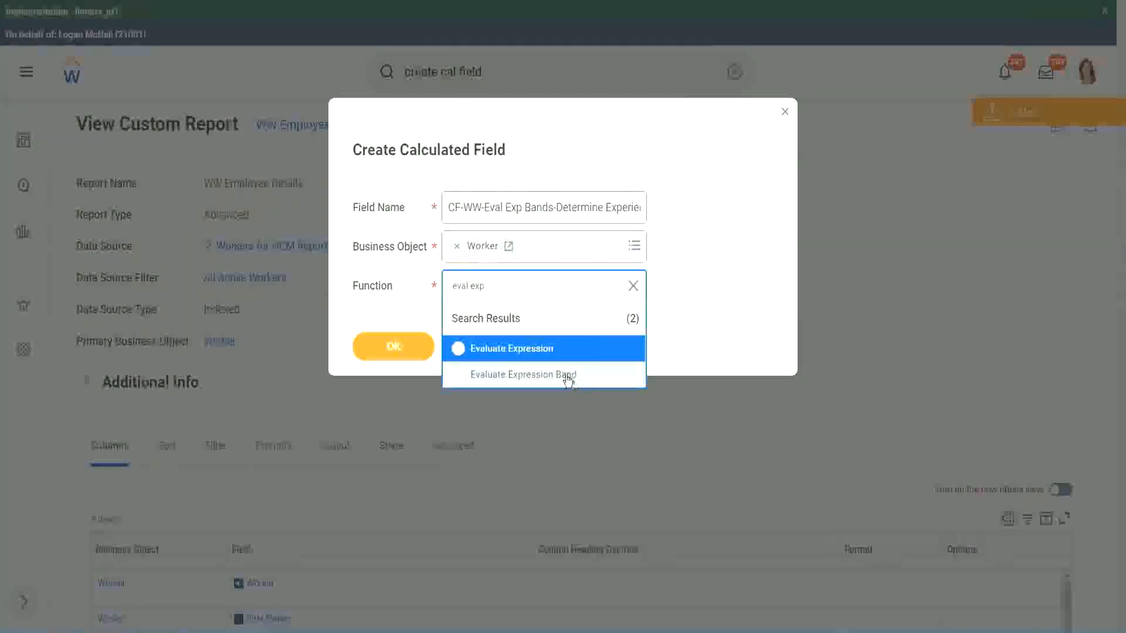
click(567, 376)
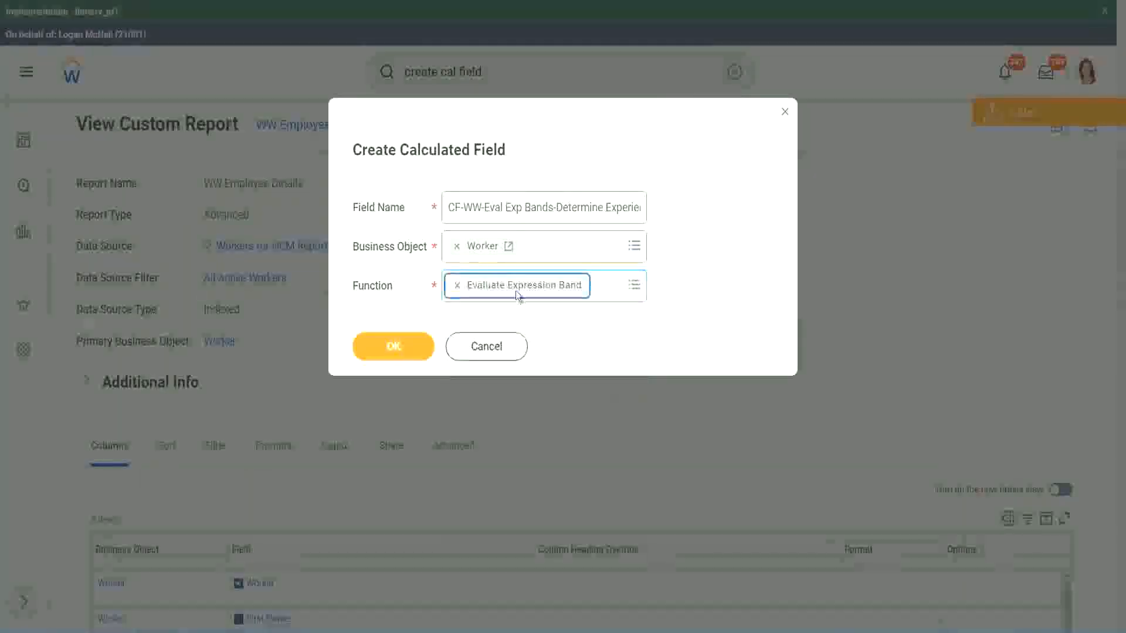
Shorten "Eval Exp Bands" to "Eval Exp Band" in the field name and proceed to the calculation definition
click(551, 205)
click(551, 204)
key(BackSpace)
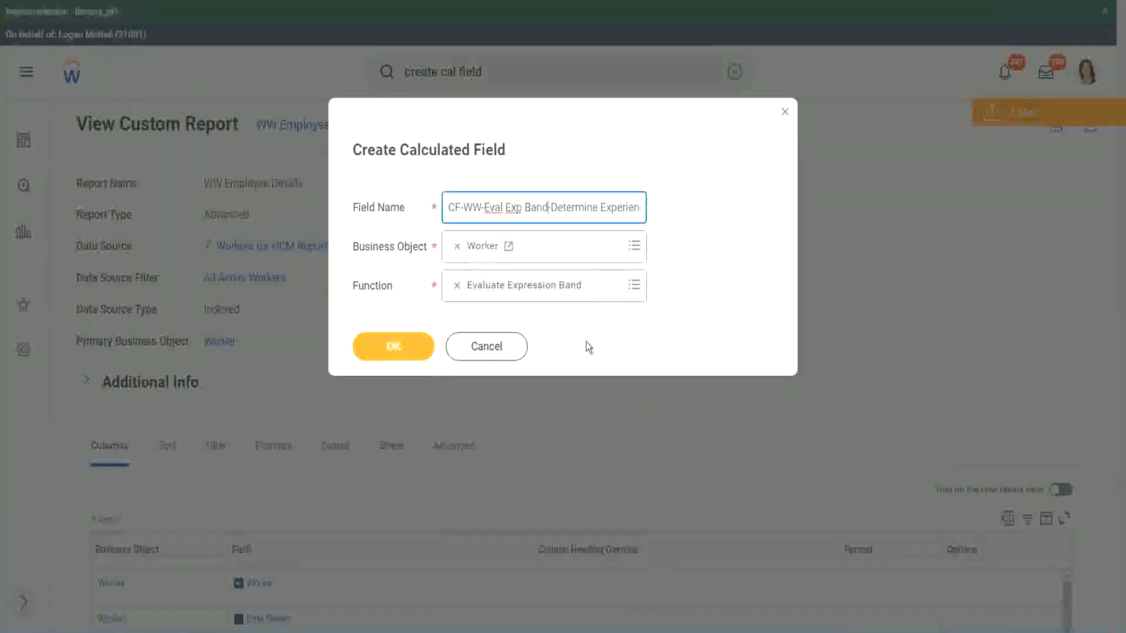
click(376, 348)
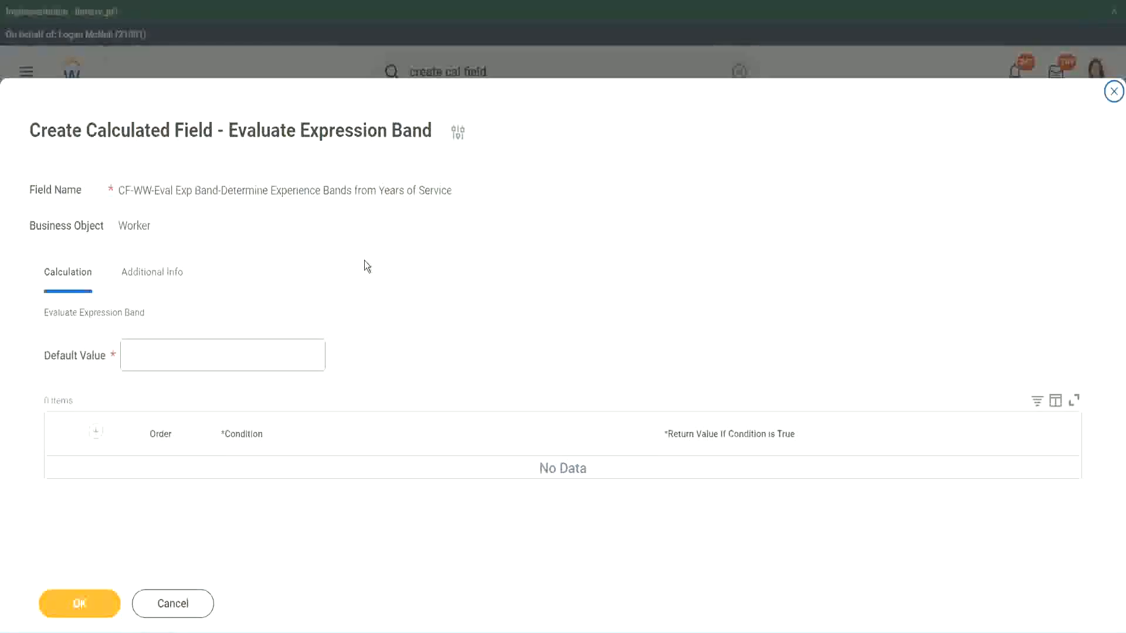
Set the calculation's default value to "-" and add an empty condition row
click(163, 362)
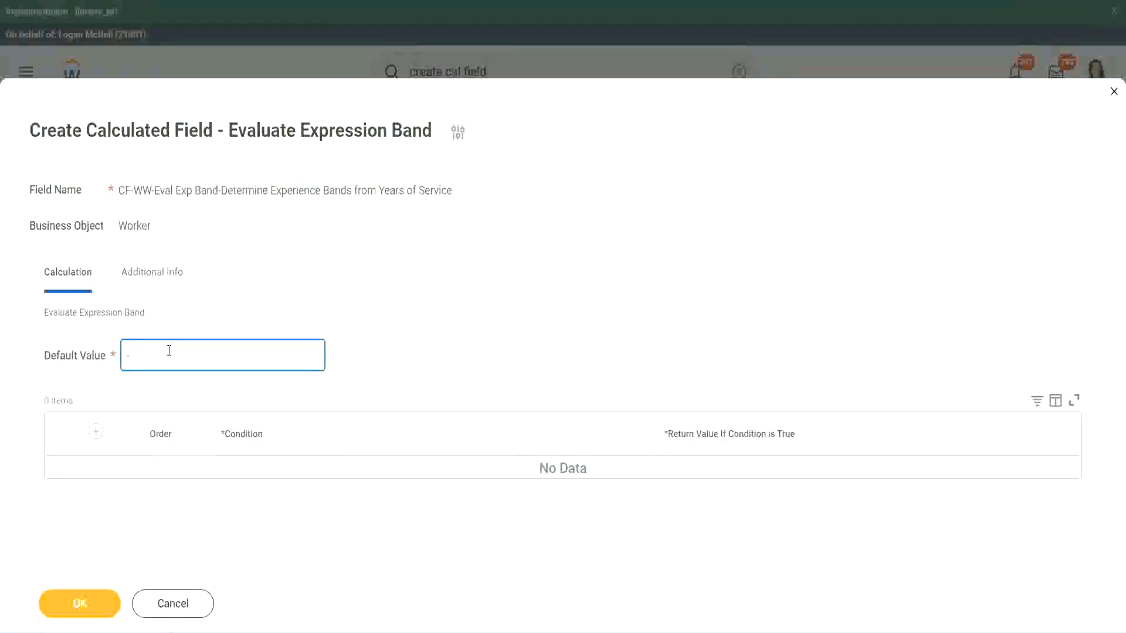
click(96, 433)
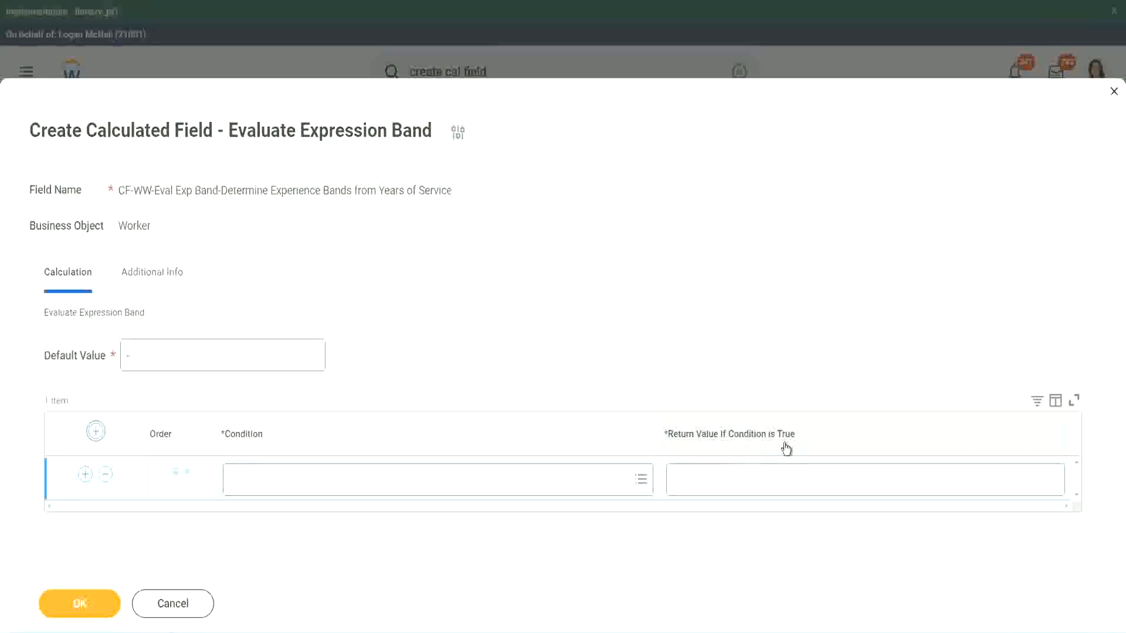
click(733, 480)
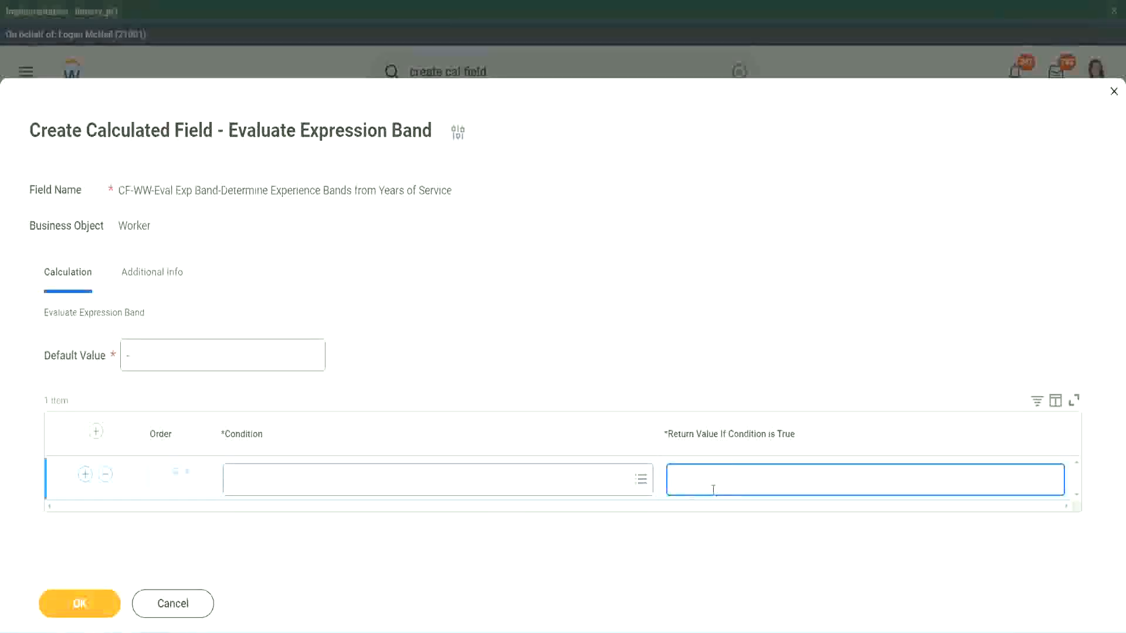
text(adkadjaidjaijdiaj)
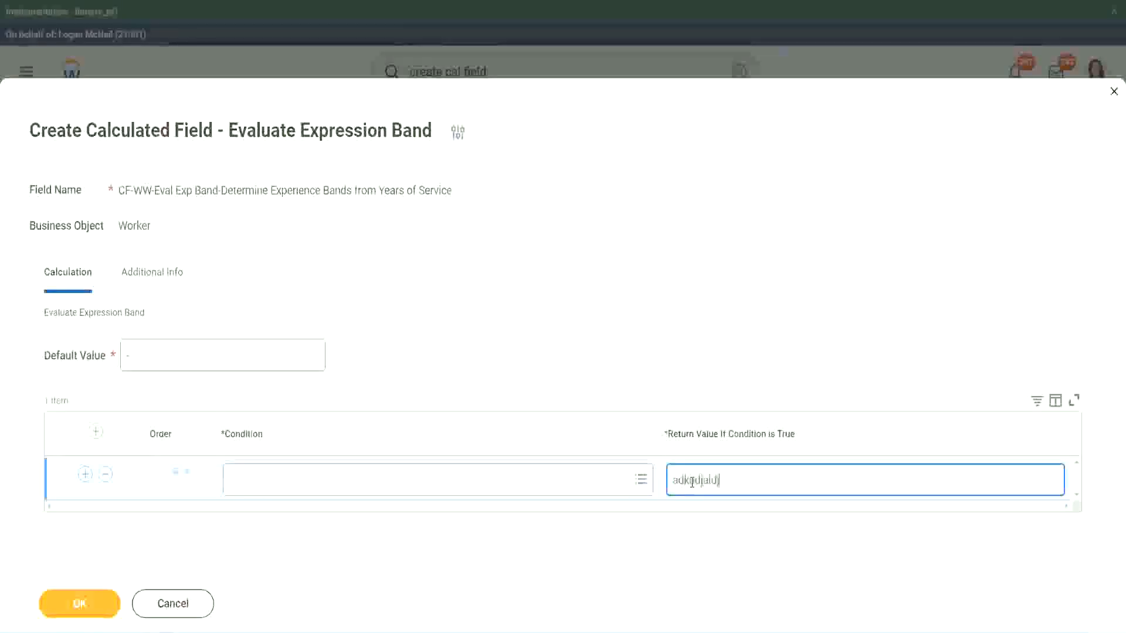
key(BackSpace)
key(BackSpace)
key(BackSpace)
key(BackSpace)
key(BackSpace)
key(BackSpace)
key(BackSpace)
key(BackSpace)
key(BackSpace)
key(BackSpace)
key(BackSpace)
key(BackSpace)
key(BackSpace)
key(BackSpace)
key(BackSpace)
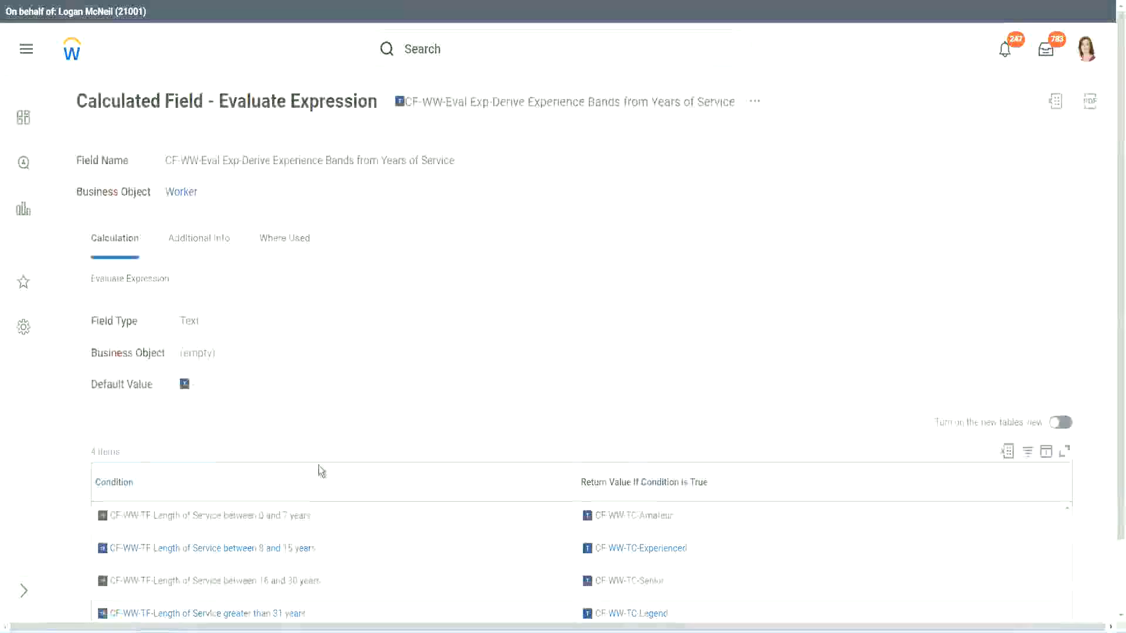
Set the first row's condition to CF-WW-TF-Length of Service between 0 and 7 years, copied from the existing Evaluate Expression field, with return value "Amateur"
right_click(260, 525)
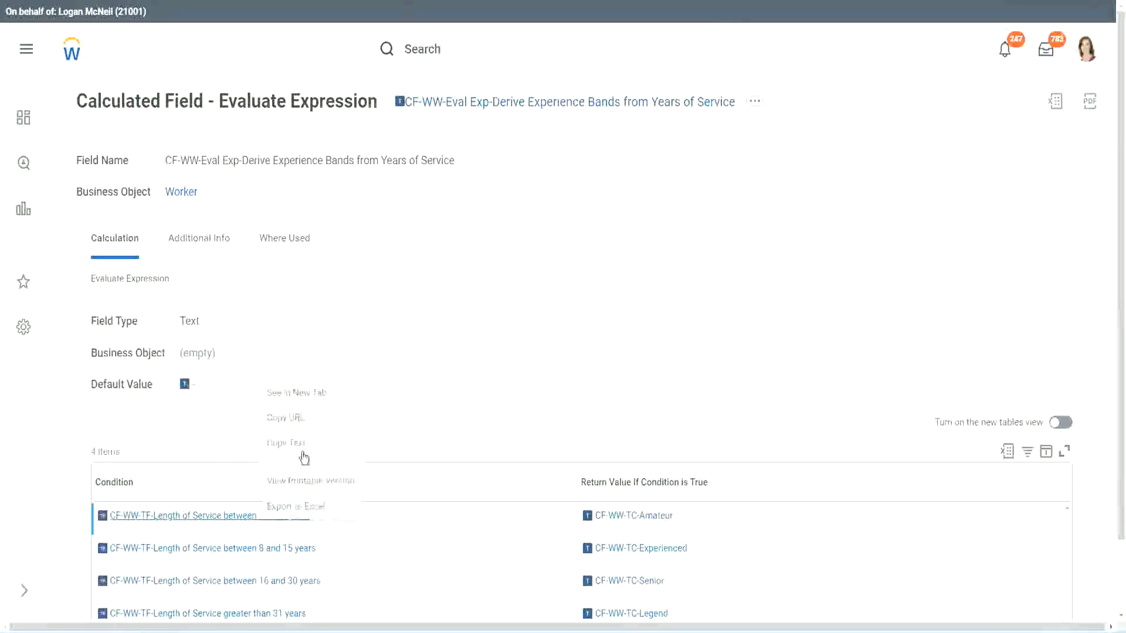
click(307, 209)
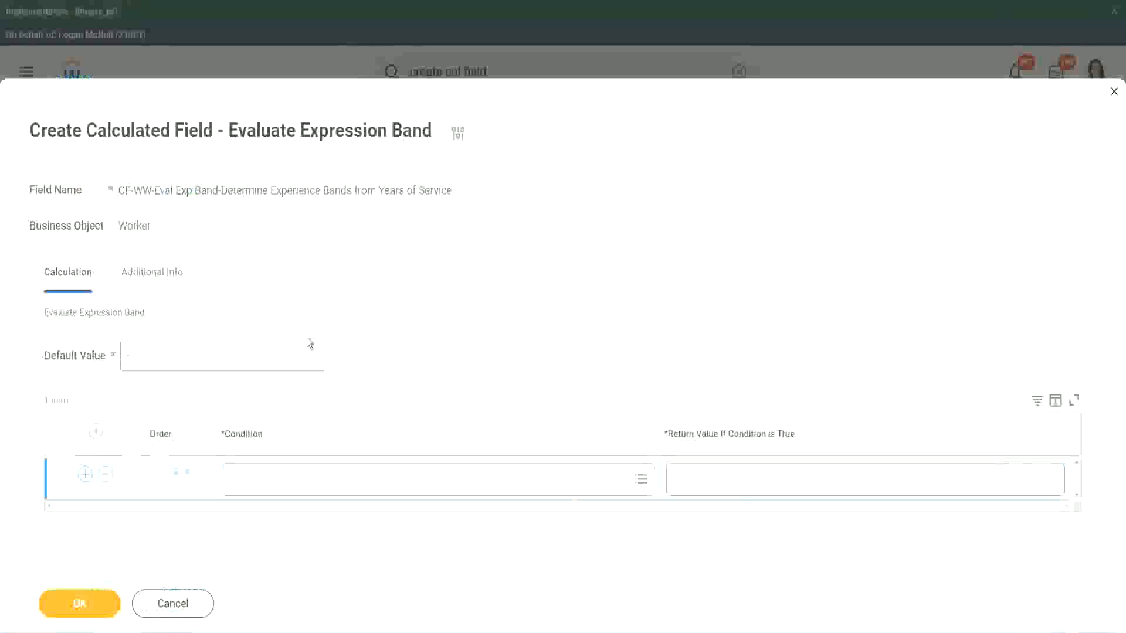
click(285, 479)
text(CF-WW-TF-Length of Service between 0 and 7 years)
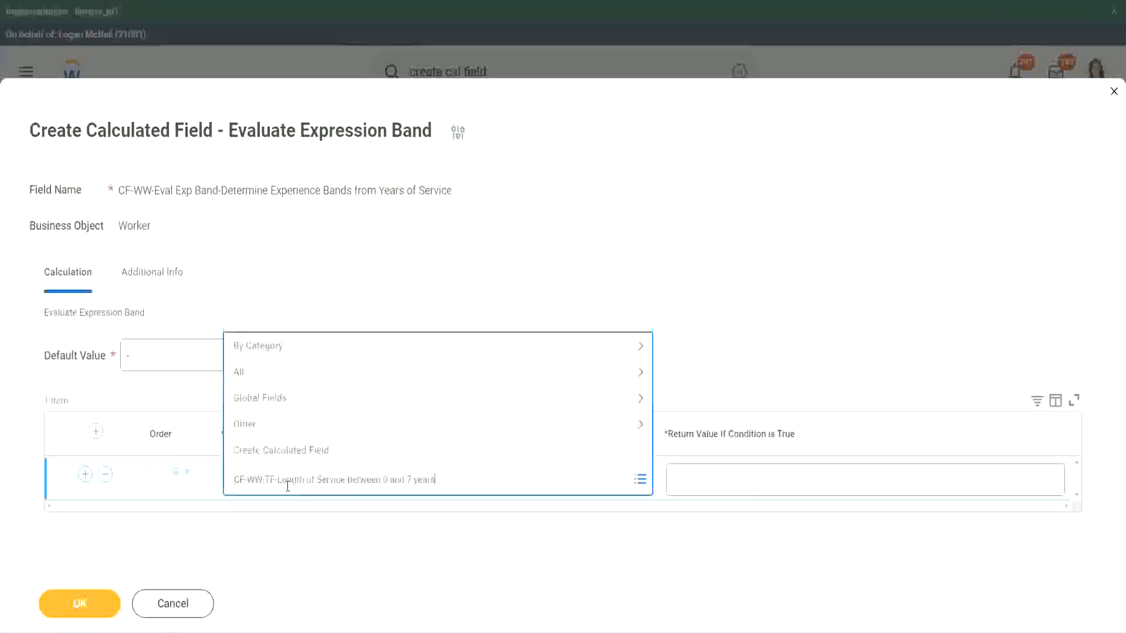
key(Return)
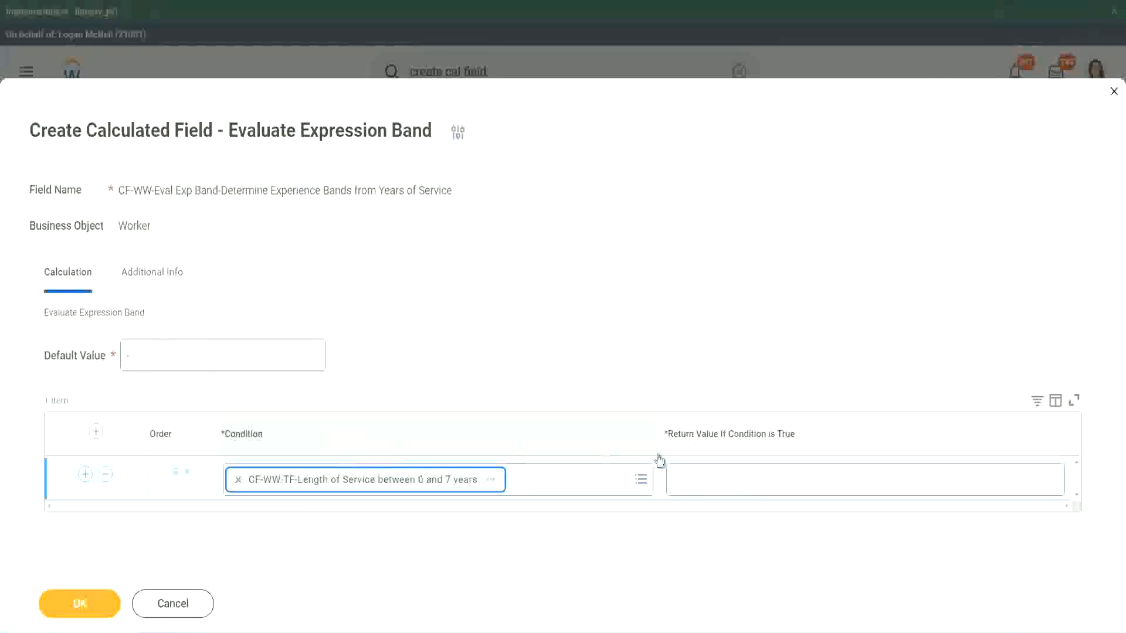
click(711, 470)
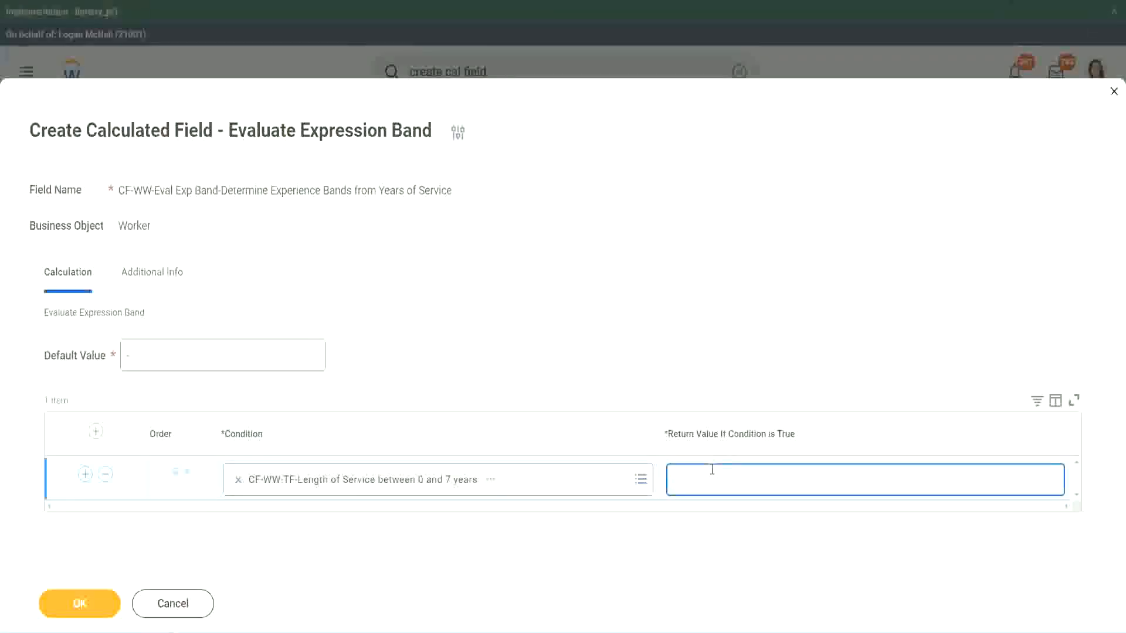
text(Amateur)
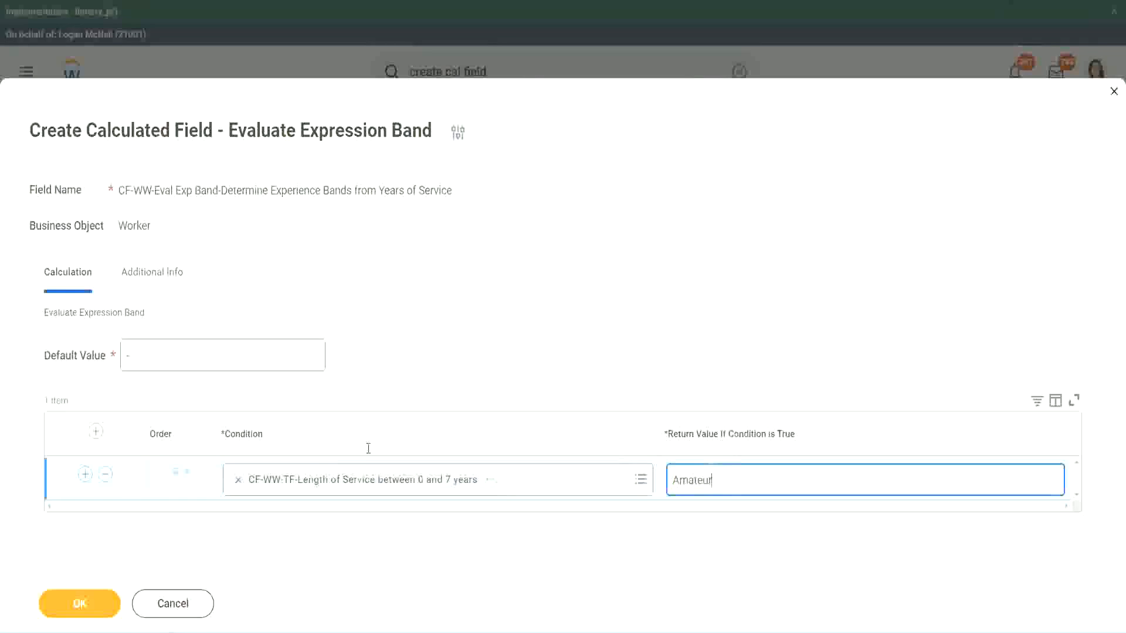
Add three more empty condition rows below the Amateur row
click(85, 474)
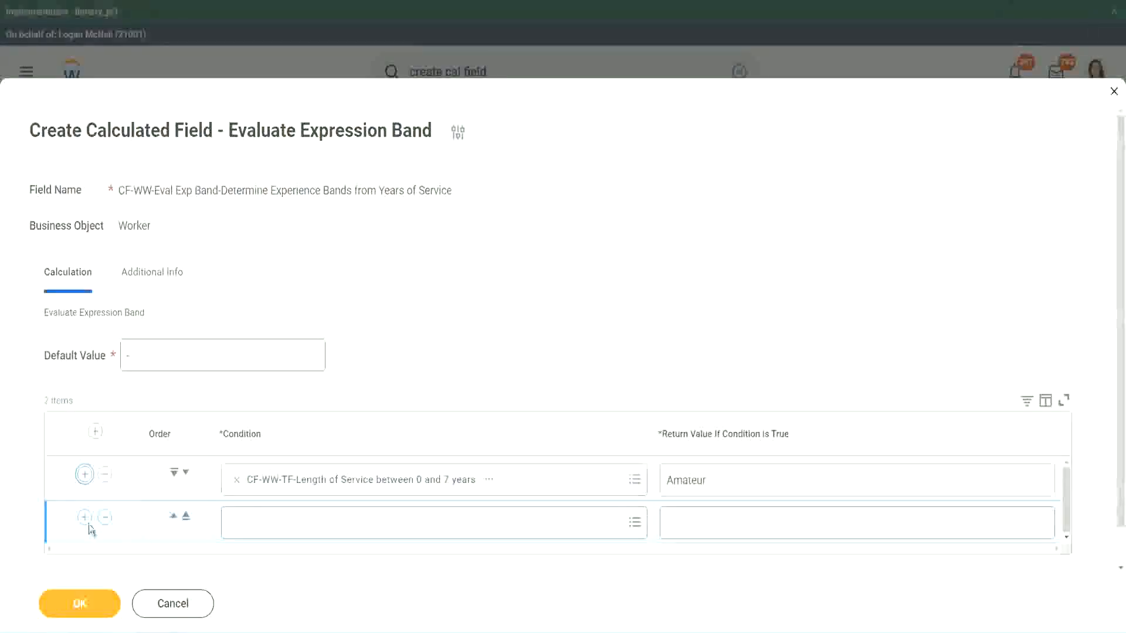
click(85, 522)
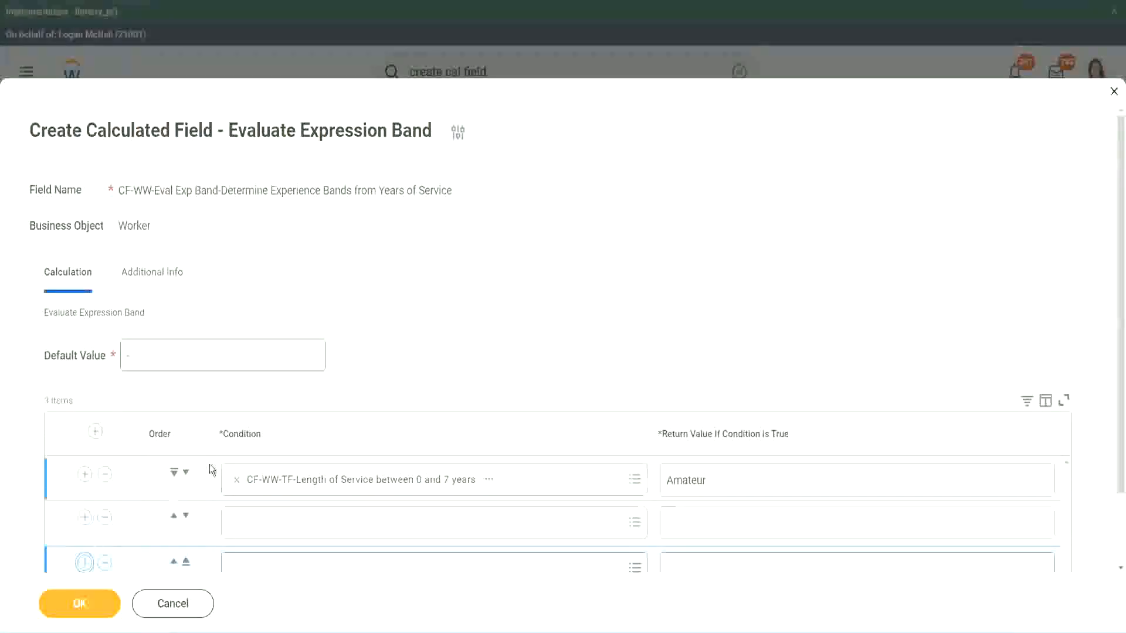
scroll(212, 470, down, 1)
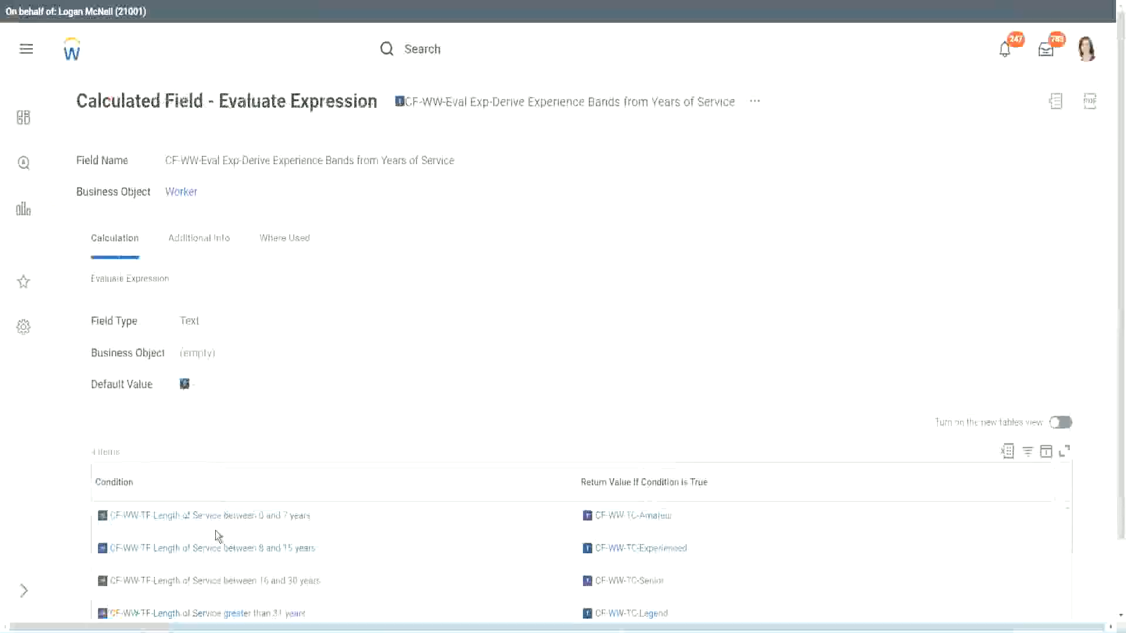
Copy CF-WW-TF-Length of Service between 16 and 30 years into the second row's condition and move that row down to third place
right_click(211, 580)
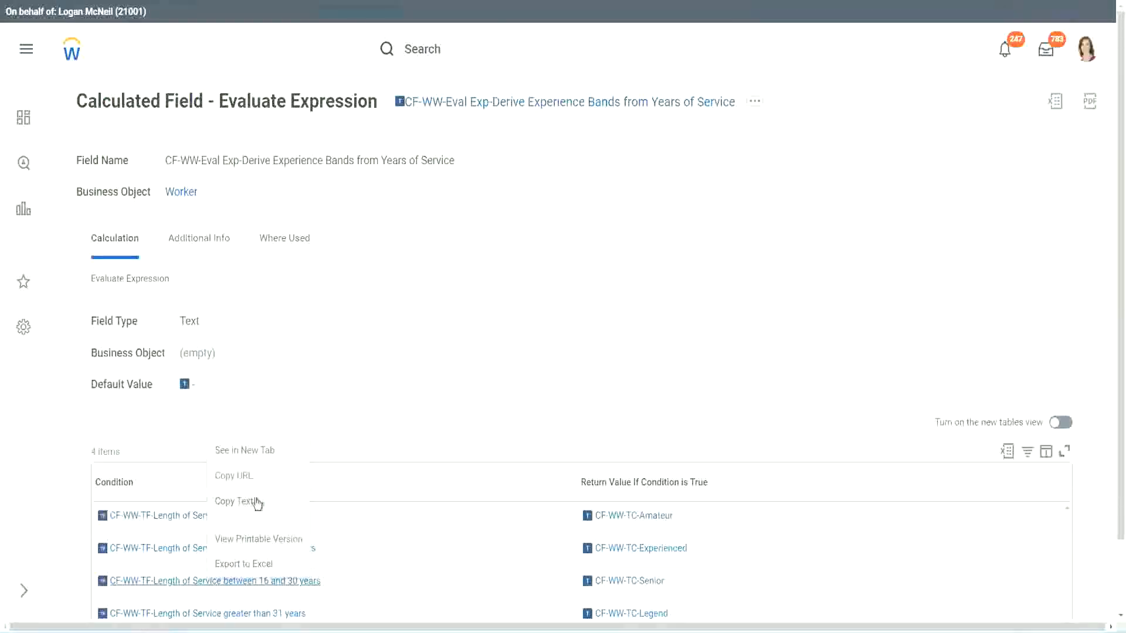
click(267, 500)
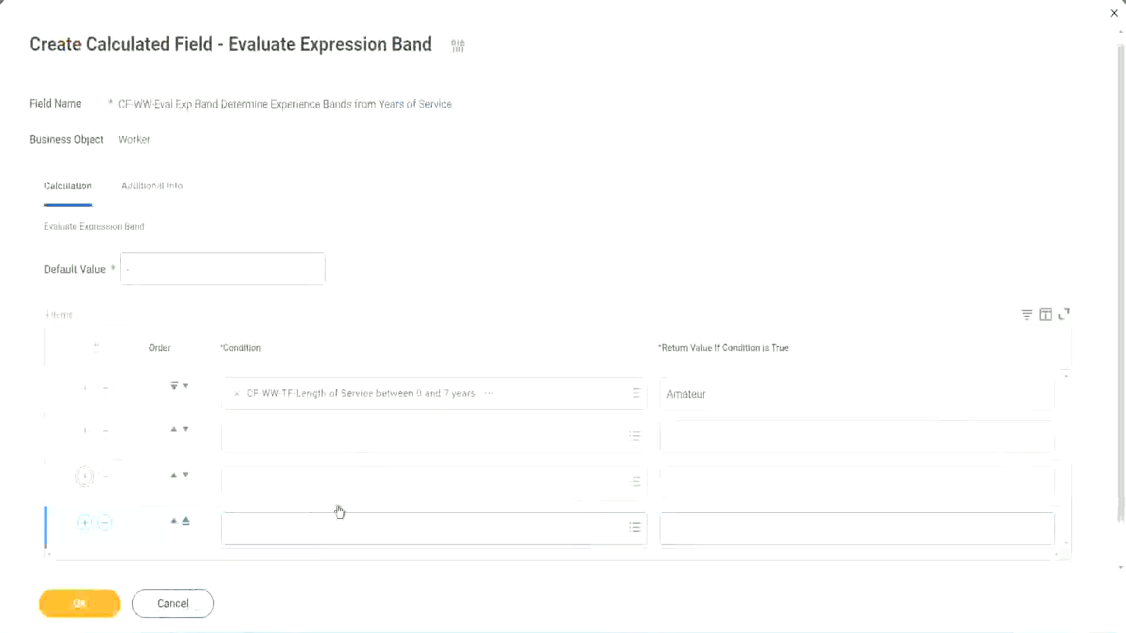
click(286, 430)
text(CF-WW-TF-Length of Service between 16 and 30 years)
key(Return)
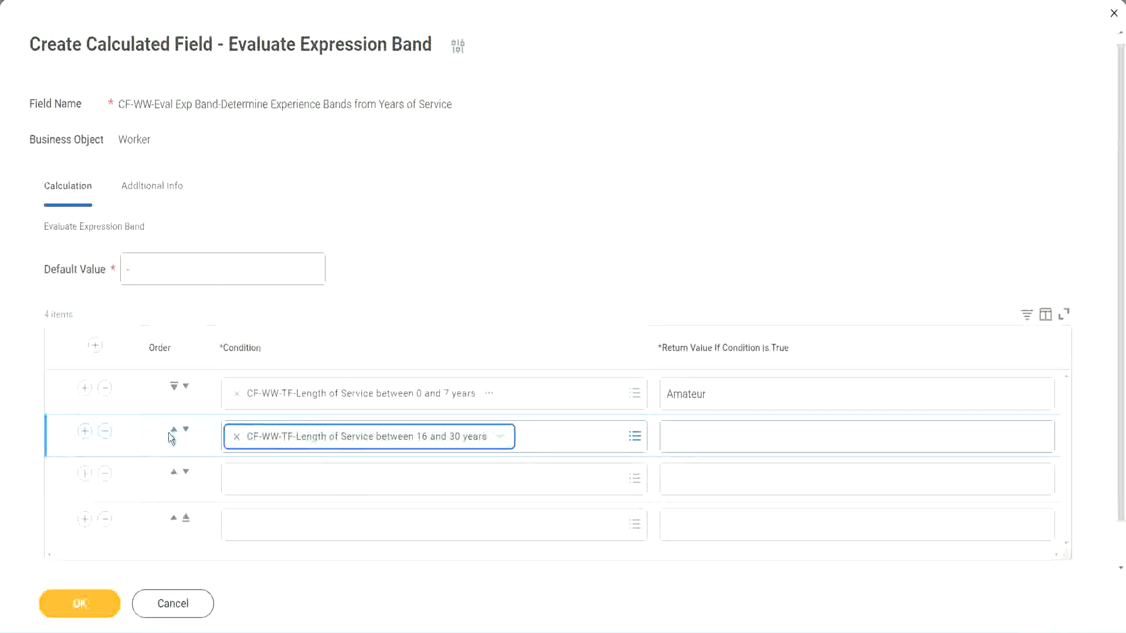
click(186, 431)
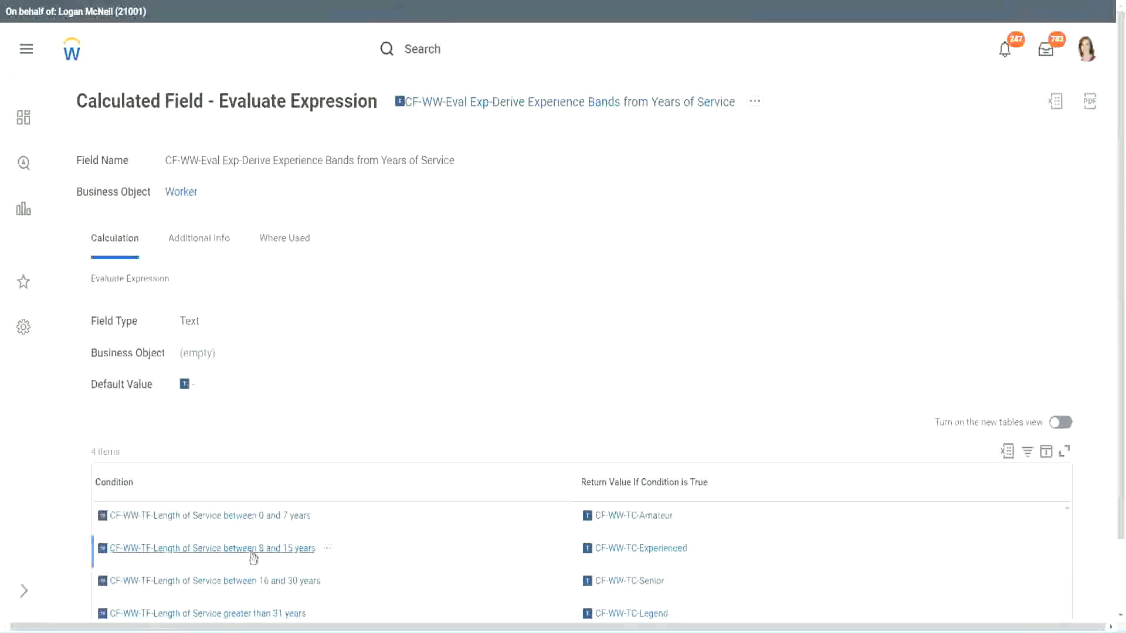
Set the empty second row's condition to CF-WW-TF-Length of Service between 8 and 15 years, copied from the existing field
right_click(253, 555)
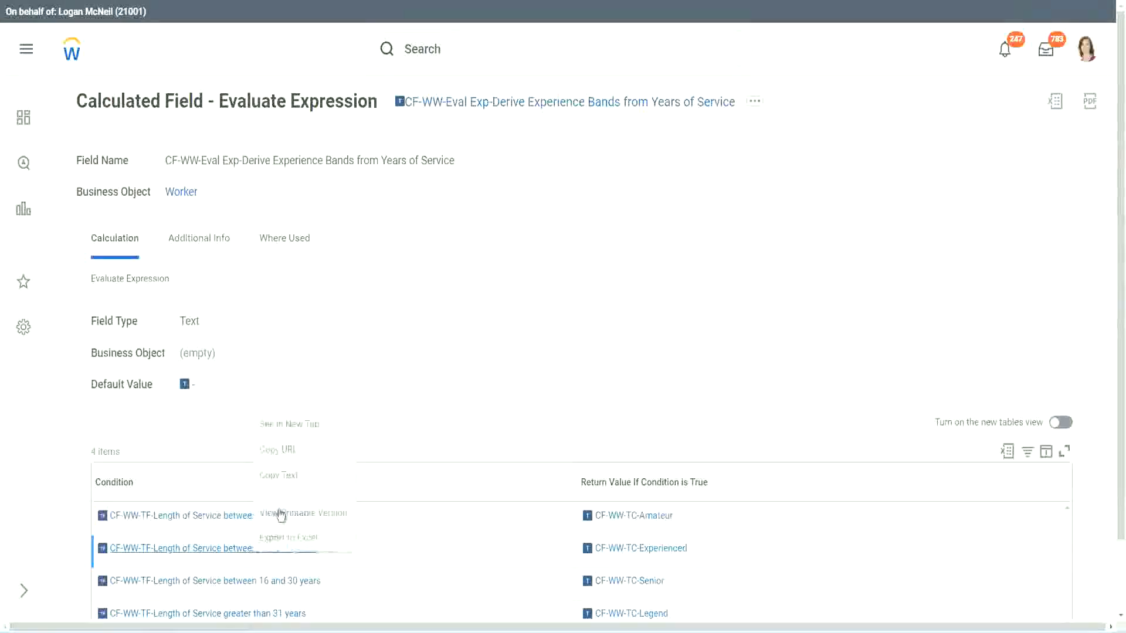
click(289, 425)
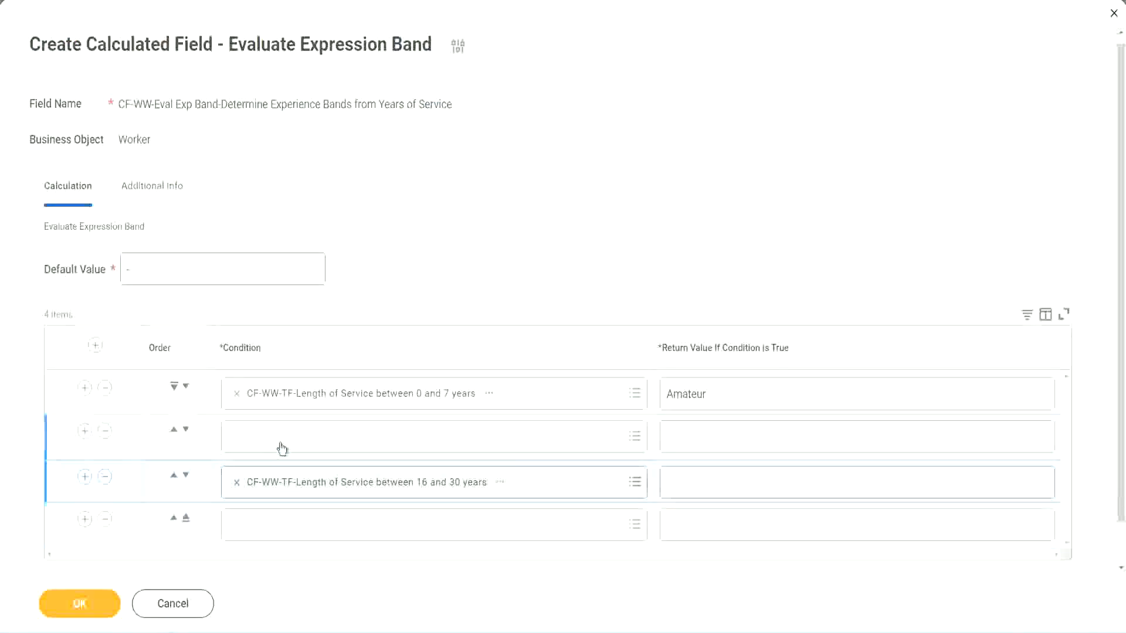
click(283, 449)
text(CF-WW-TF-Length of Service between 8 and 15 years)
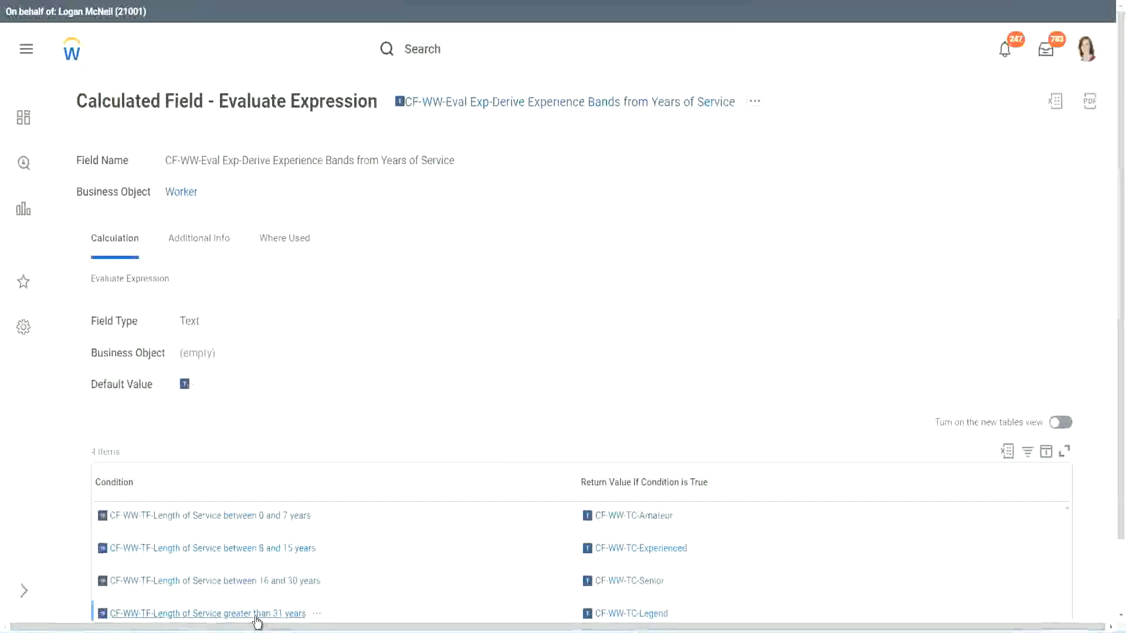
Set the fourth row's condition to CF-WW-TF-Length of Service greater than 31 years, copied from the existing field
right_click(257, 622)
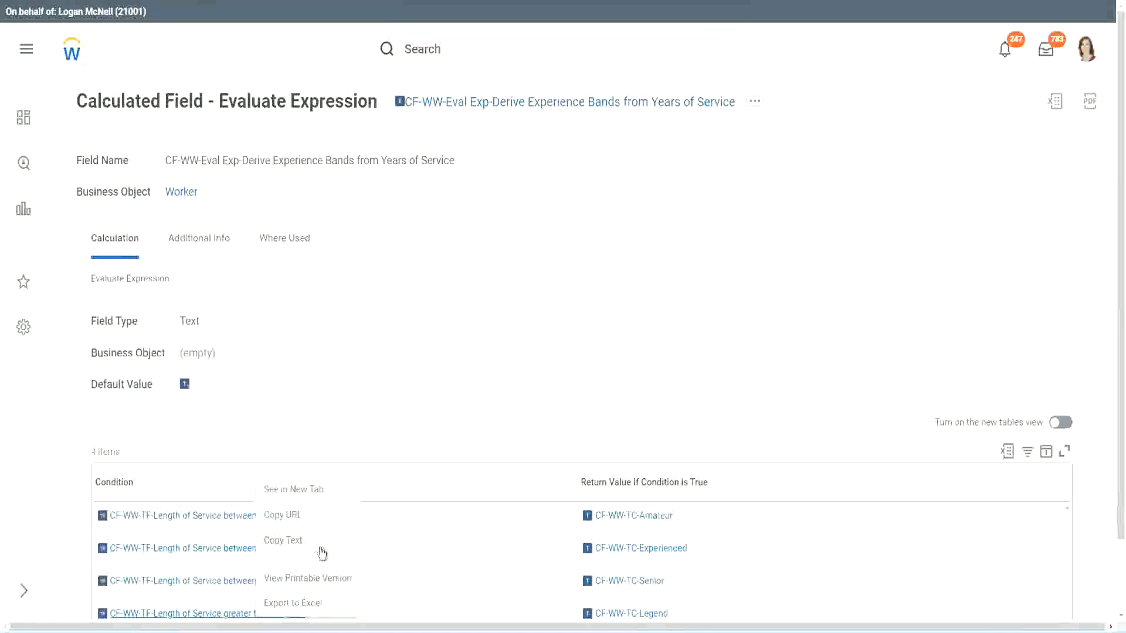
click(321, 541)
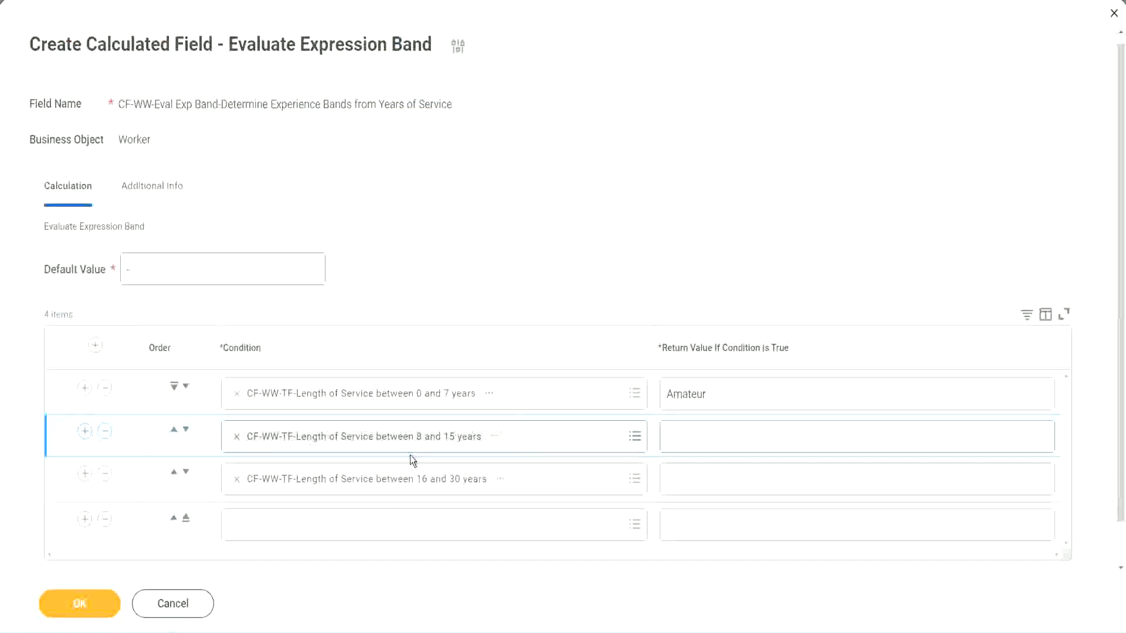
click(320, 535)
key(ctrl+v)
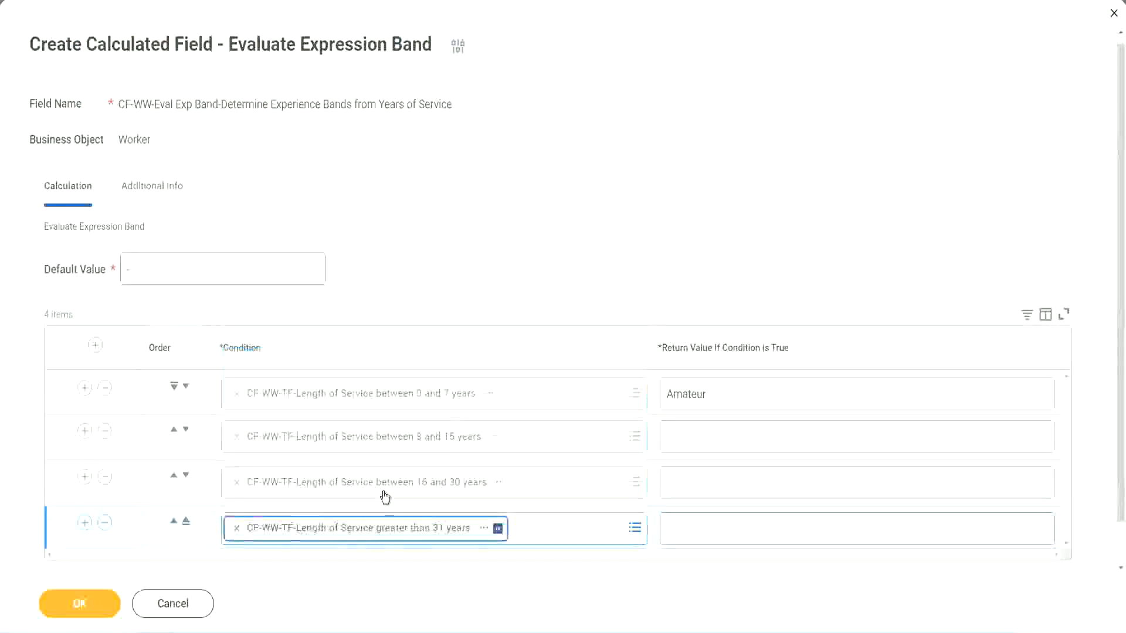
Enter the return values "Legend" for over 31 years, "Senior" for 16–30 and "Experienced" for 8–15, and save the calculated field
click(740, 527)
text(Le)
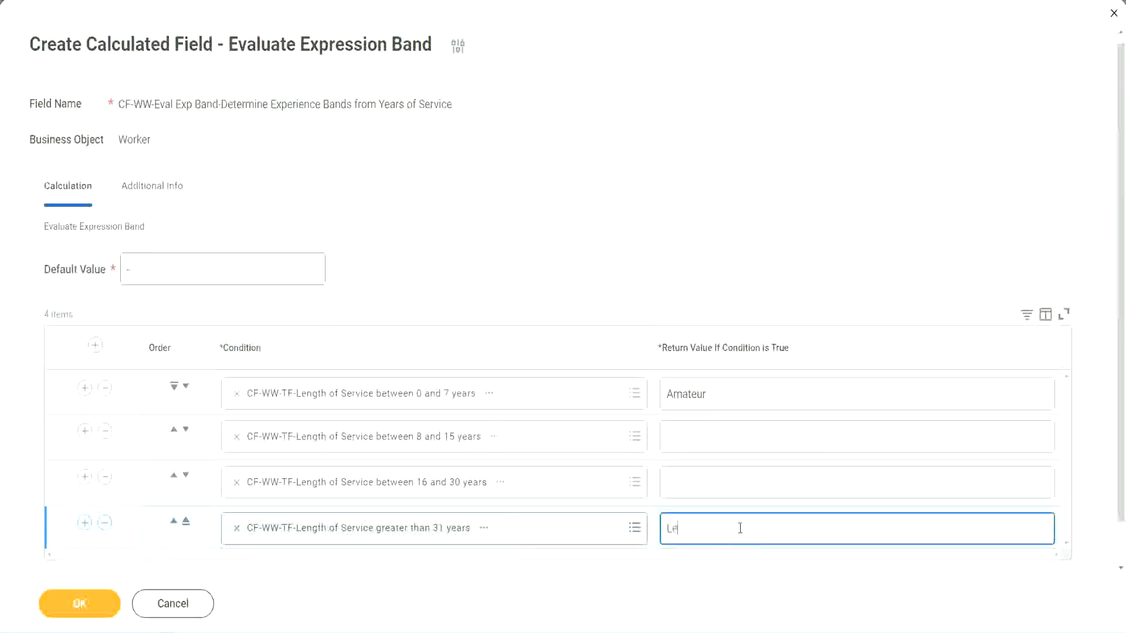
text(gend)
click(693, 485)
text(Senior)
click(708, 438)
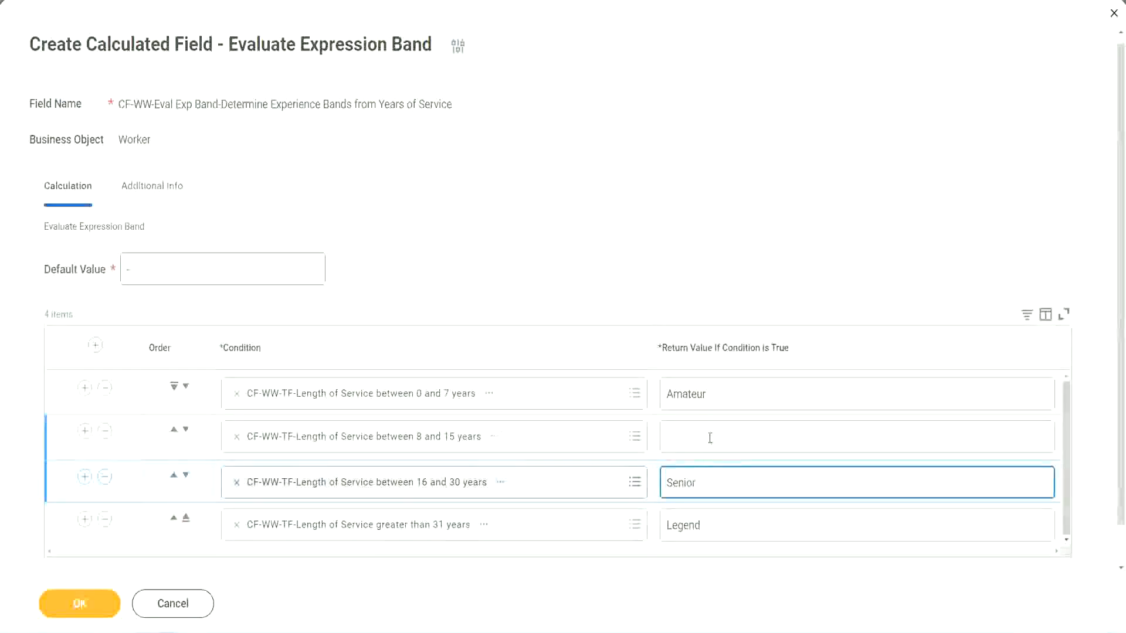
text(Experienced)
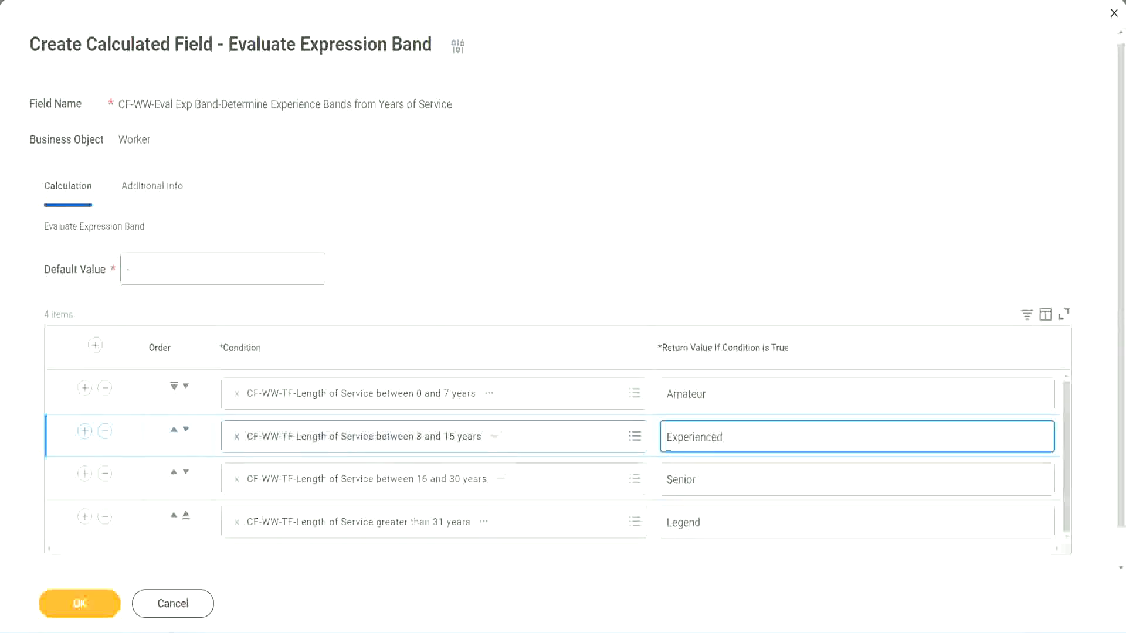
click(100, 604)
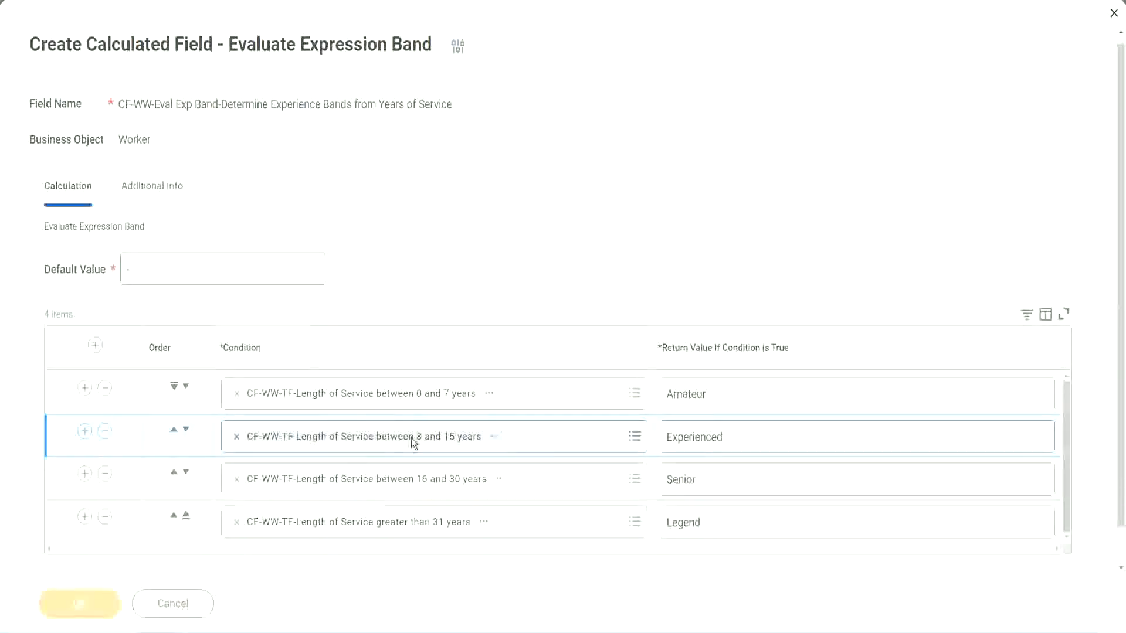
Review the return value of each length-of-service condition in the saved calculated field
scroll(316, 405, down, 3)
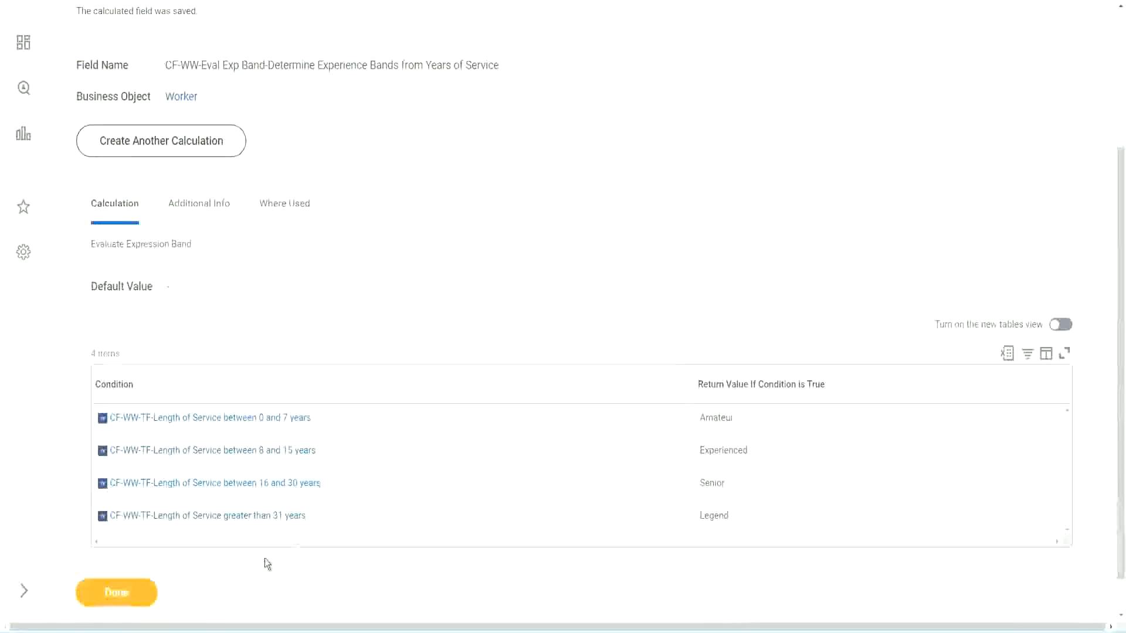
double_click(719, 417)
double_click(719, 450)
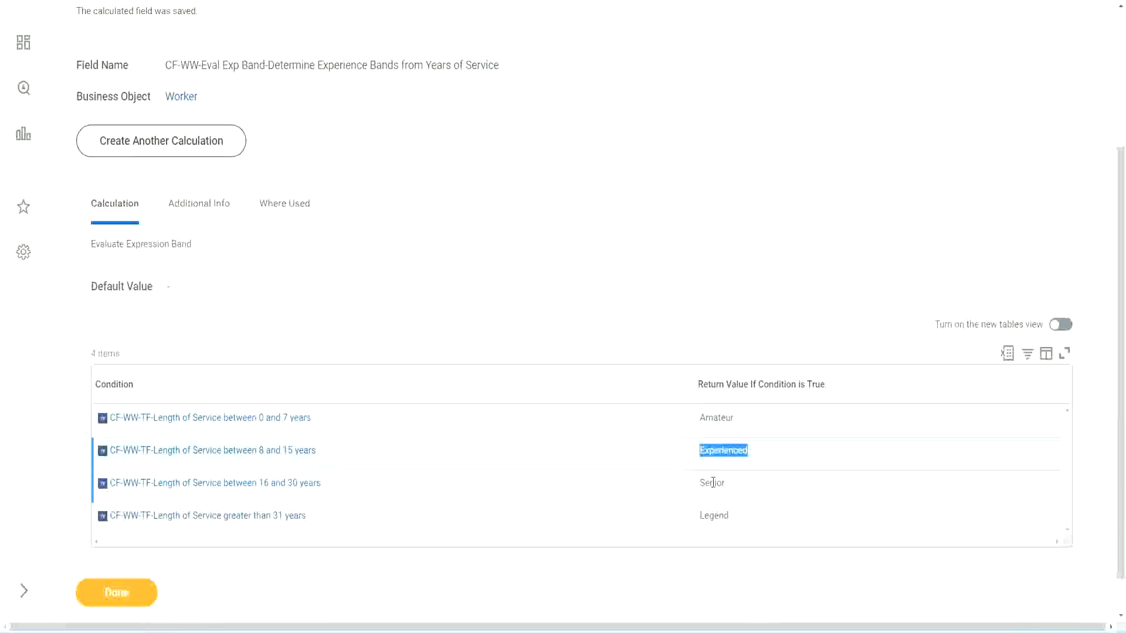
double_click(714, 483)
click(719, 517)
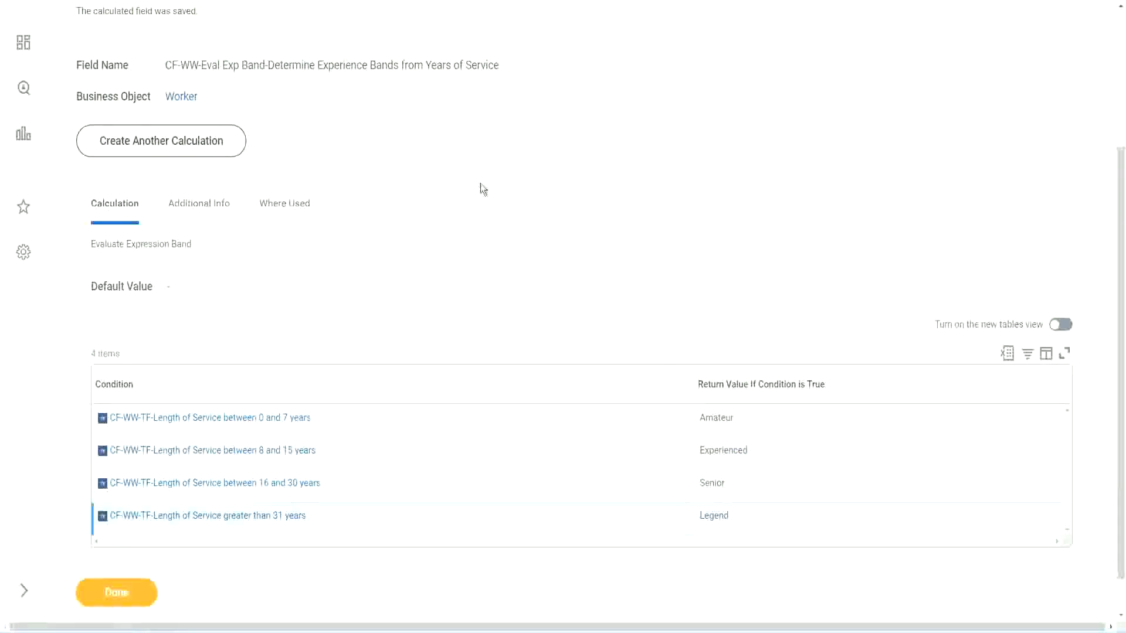
Copy the name of the saved Evaluate Expression Band calculated field as text
scroll(475, 182, up, 4)
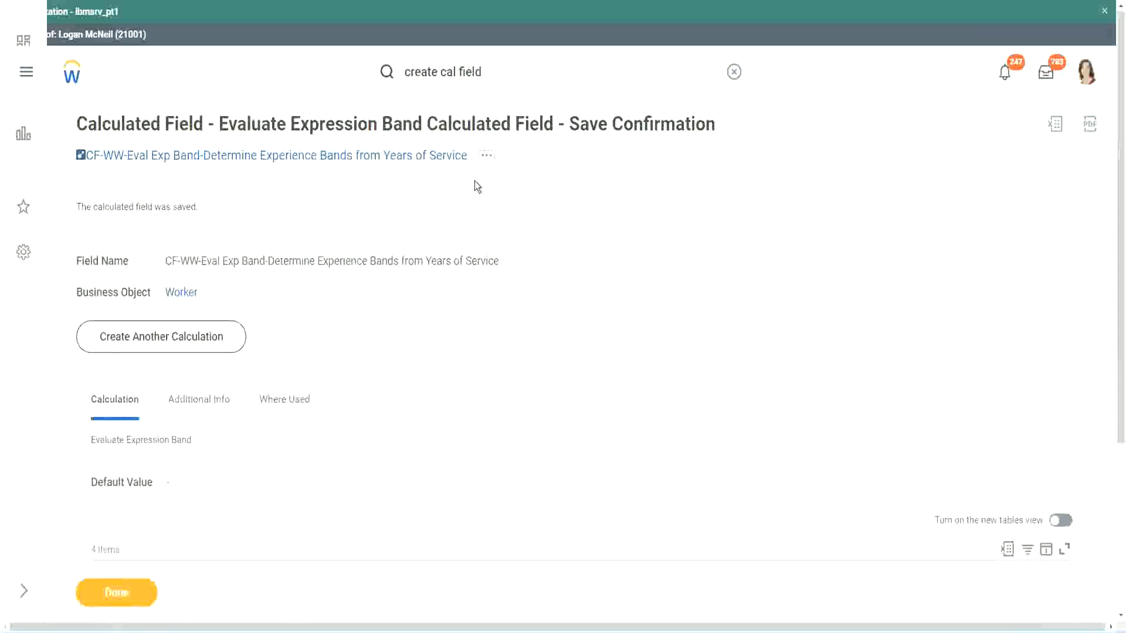
right_click(369, 160)
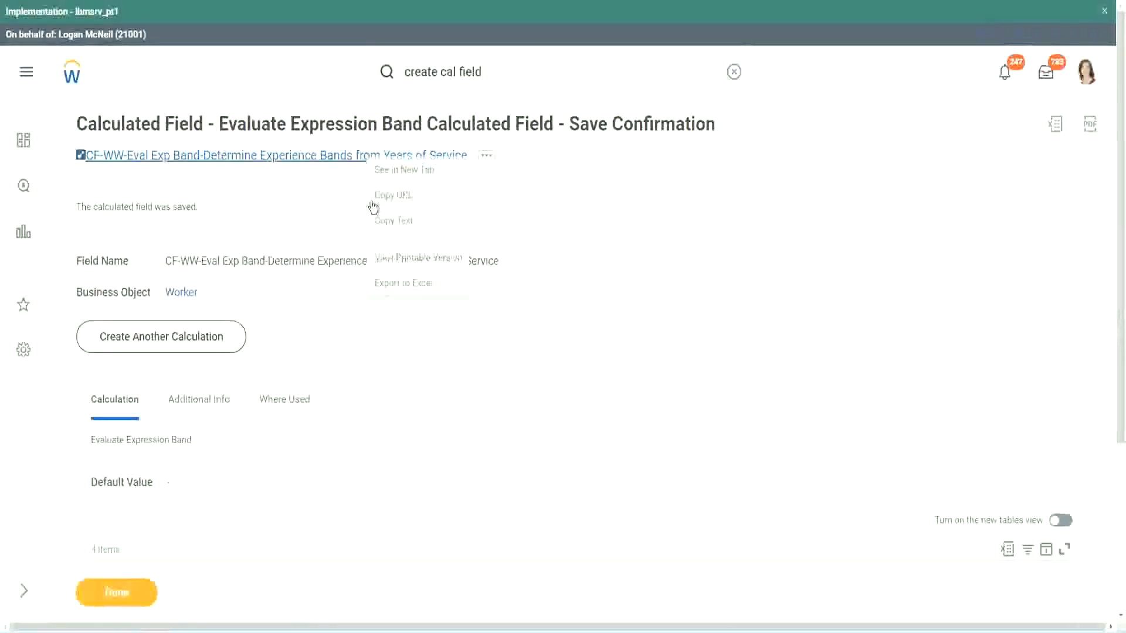
click(387, 222)
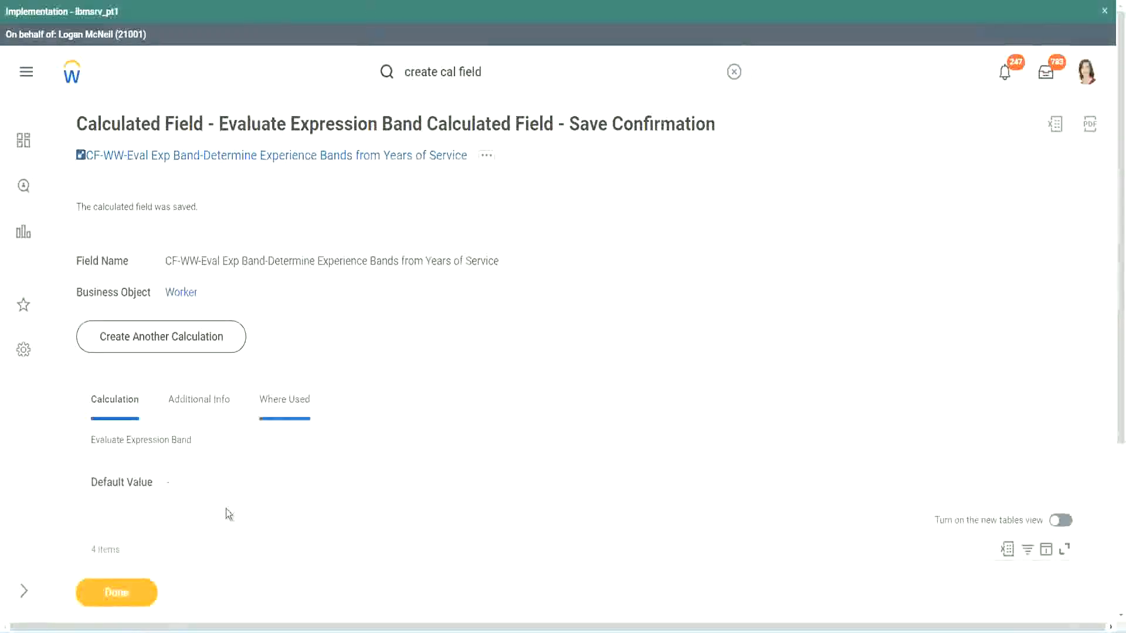
scroll(372, 454, down, 2)
scroll(375, 457, down, 1)
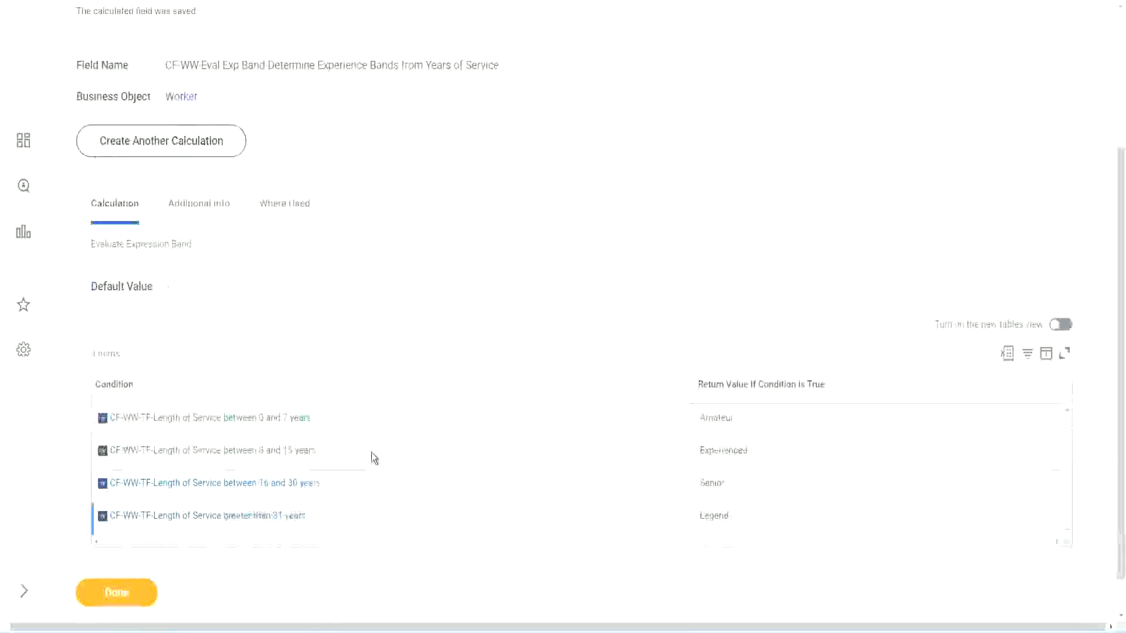
scroll(372, 426, down, 1)
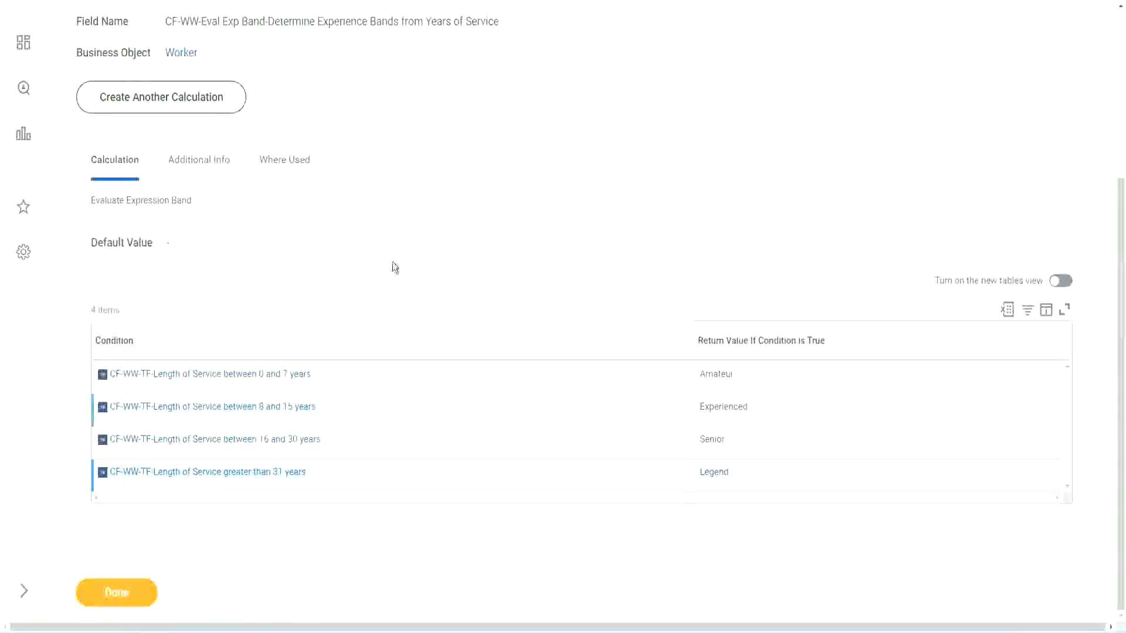
scroll(393, 266, up, 2)
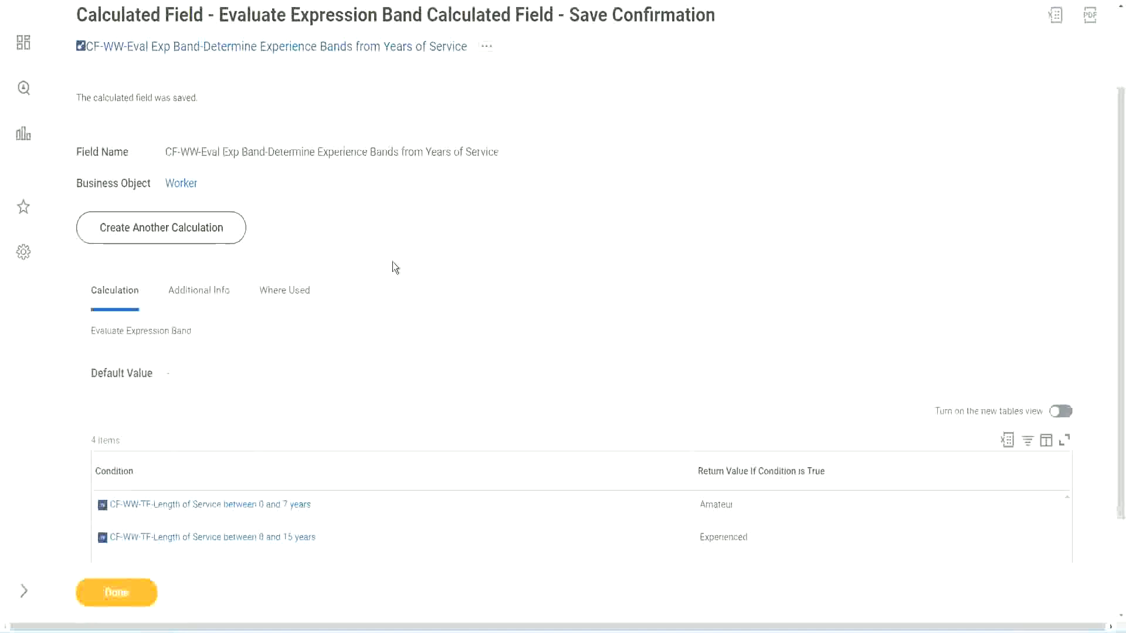
Compare the saved calculated field's conditions and return values with the functions overview slide and the experience band notes in Notepad++
scroll(392, 261, down, 2)
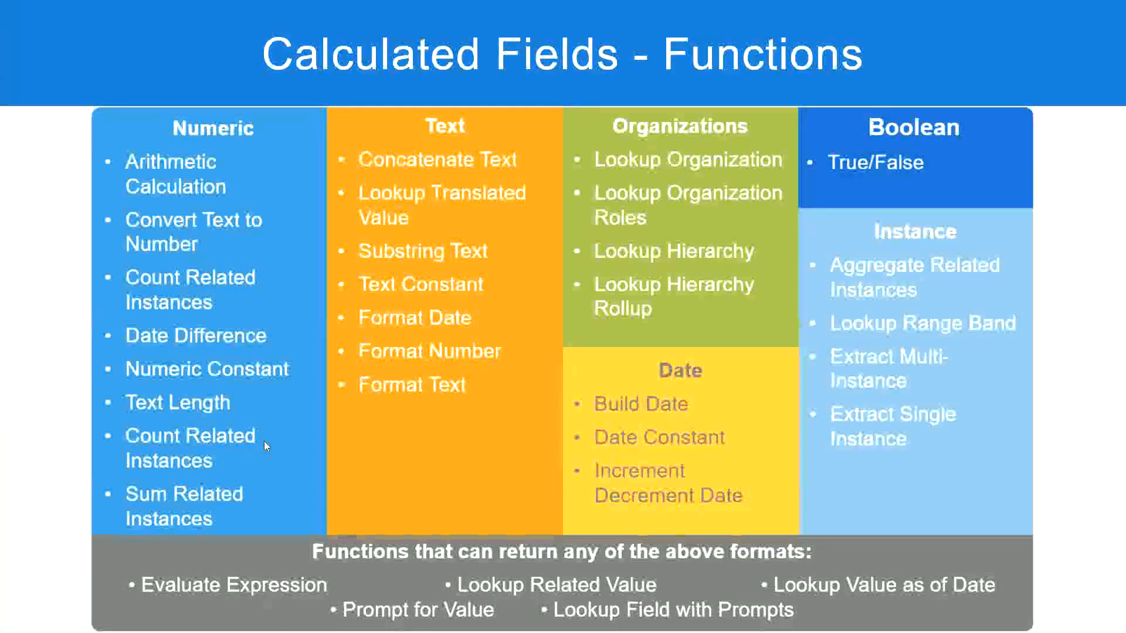
key(alt+Tab)
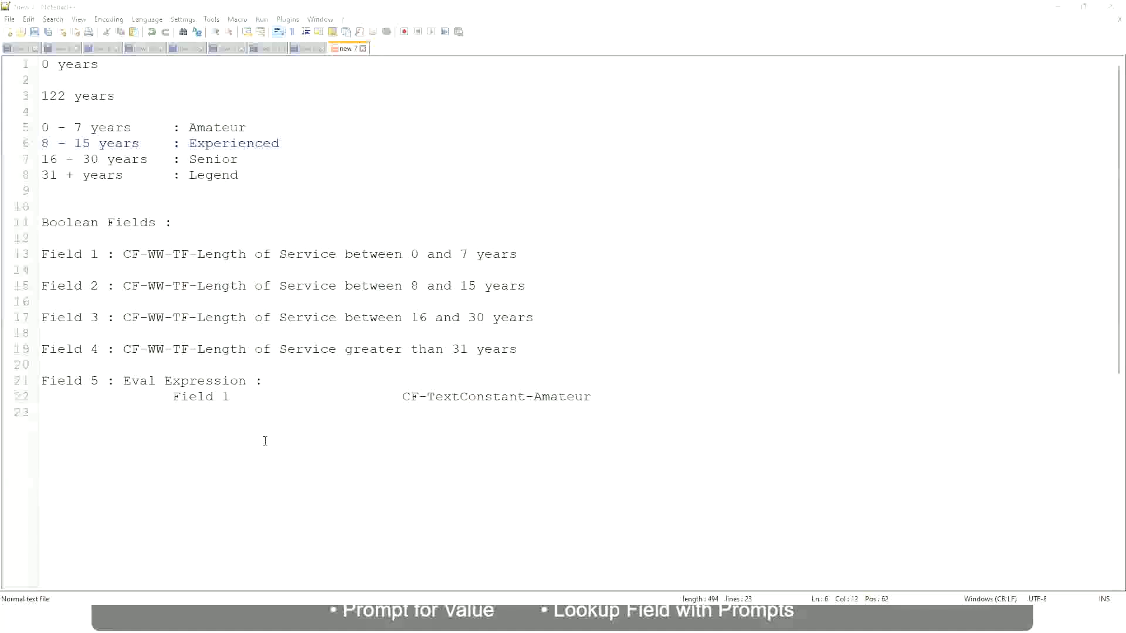
key(alt+Tab)
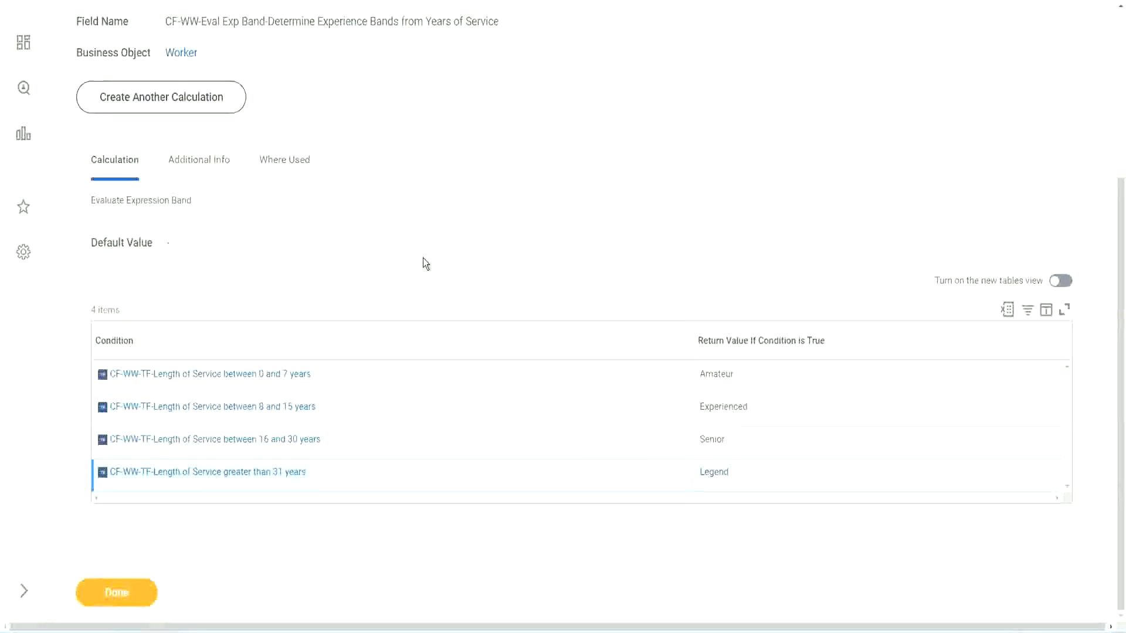
scroll(425, 261, up, 1)
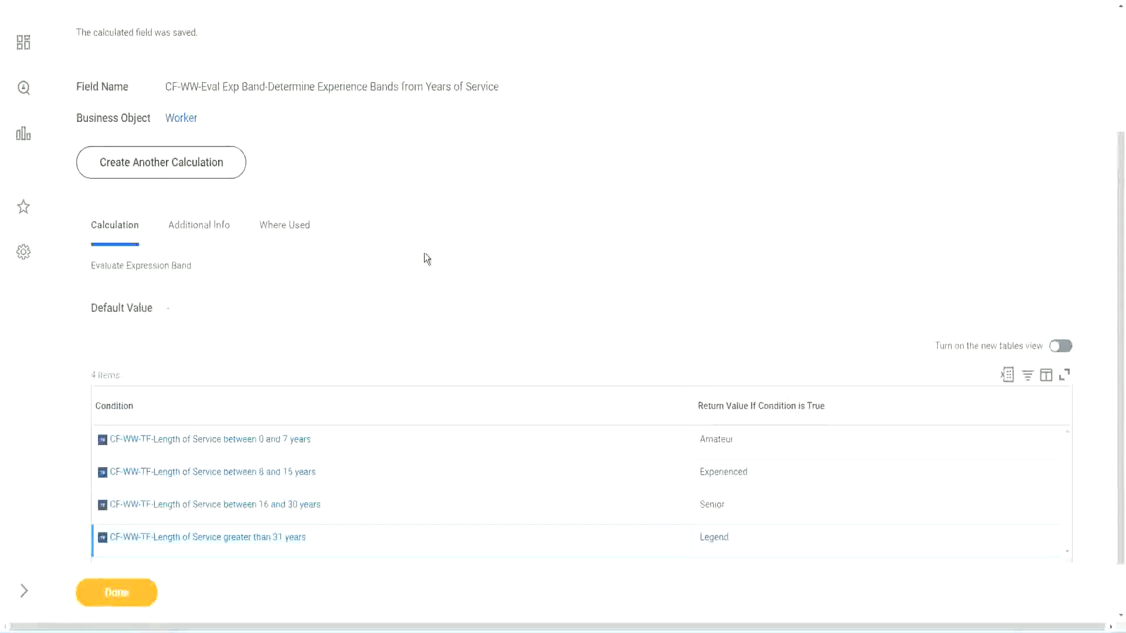
scroll(426, 259, up, 3)
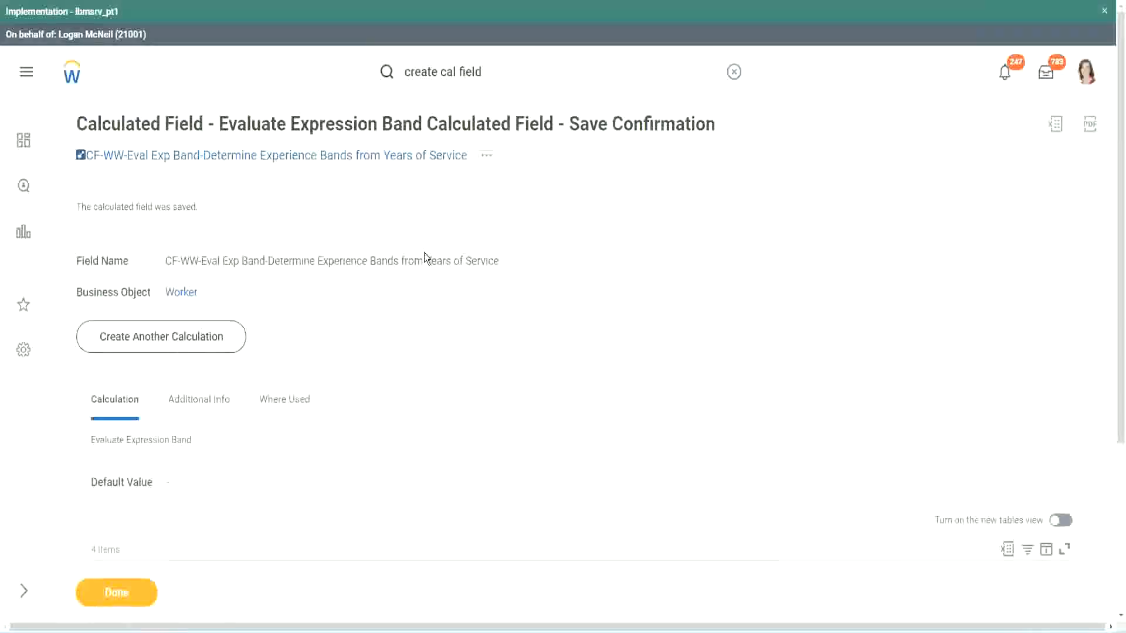
scroll(426, 259, down, 4)
Close the saved calculated field's confirmation and open the WW Employee Details custom report for editing
click(130, 588)
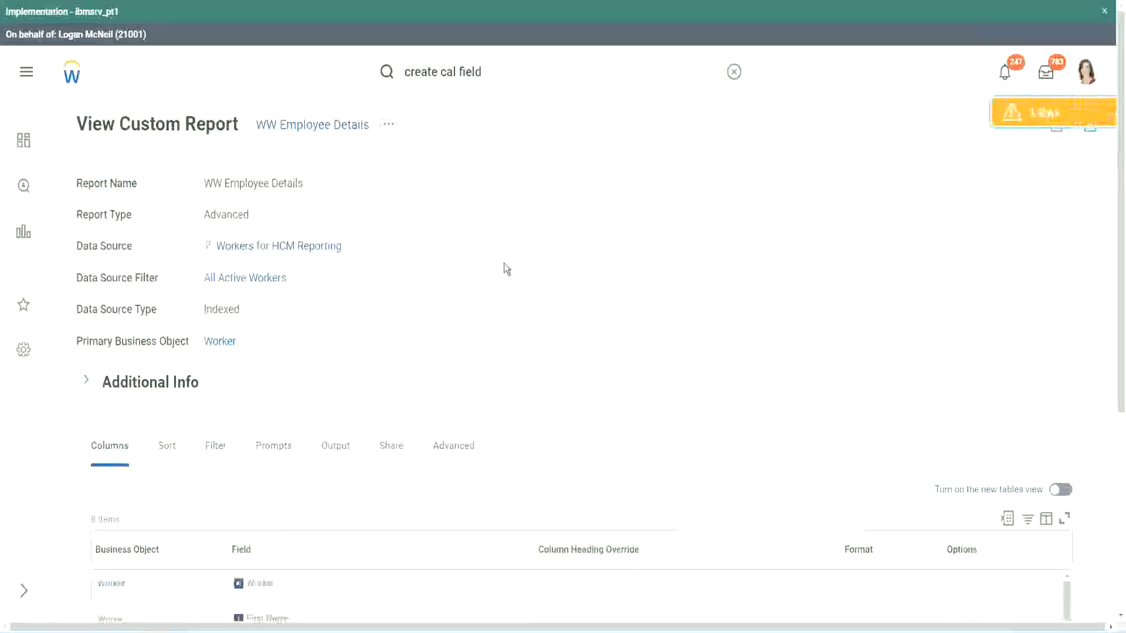
scroll(505, 262, down, 3)
scroll(504, 263, up, 3)
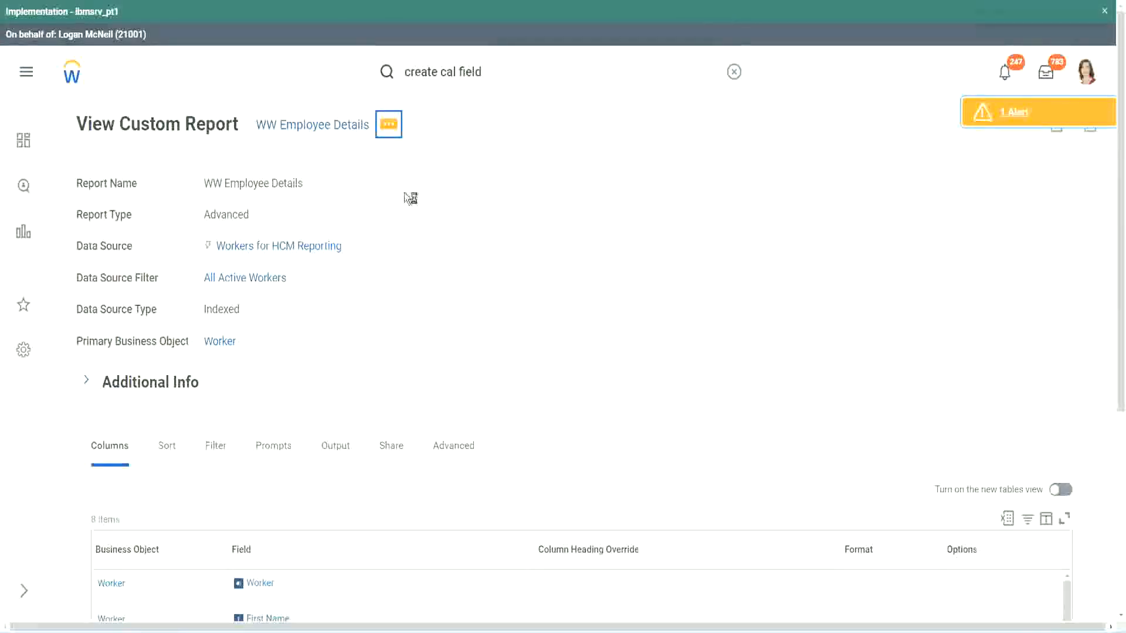
mouse_move(464, 191)
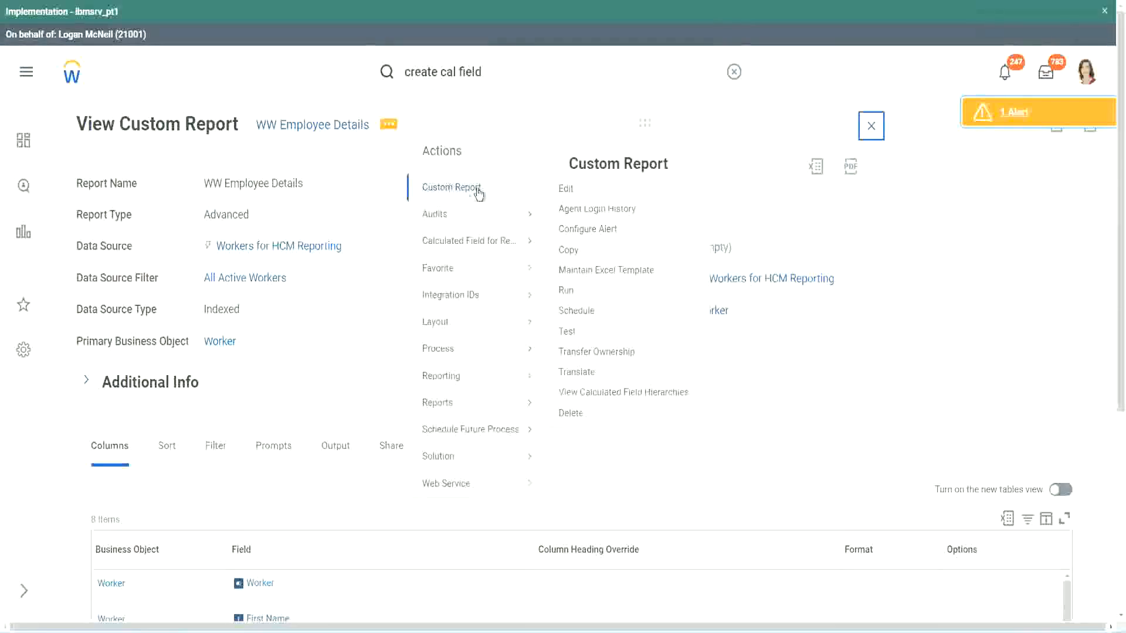
click(569, 190)
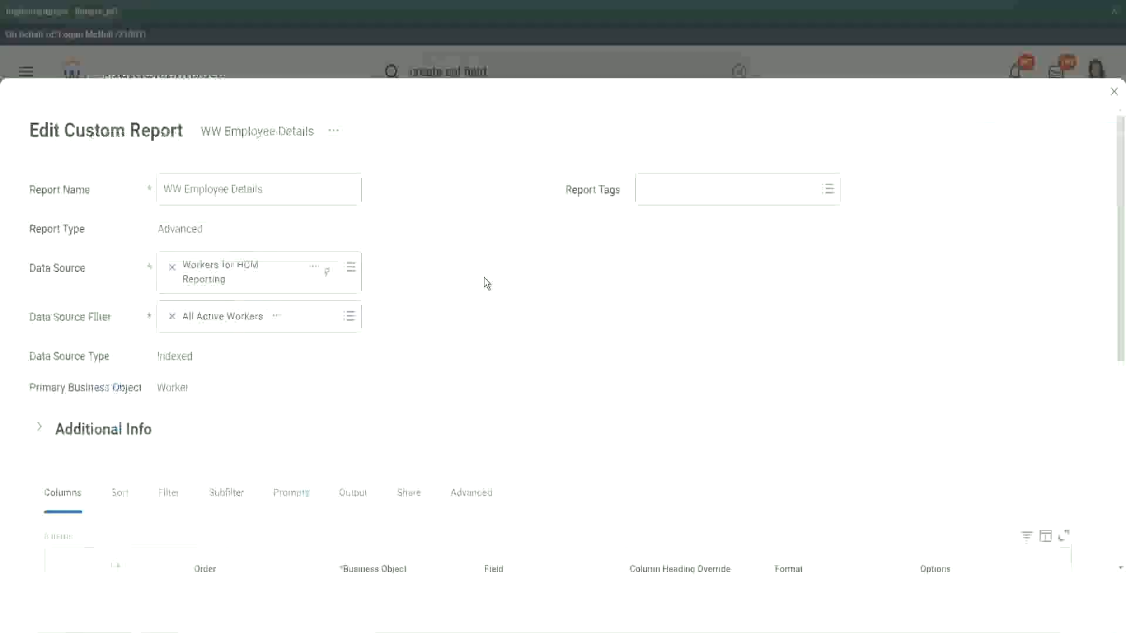
Add a Worker row below the Experience Bands column and paste that column's field name into the new row's field search
scroll(484, 277, down, 9)
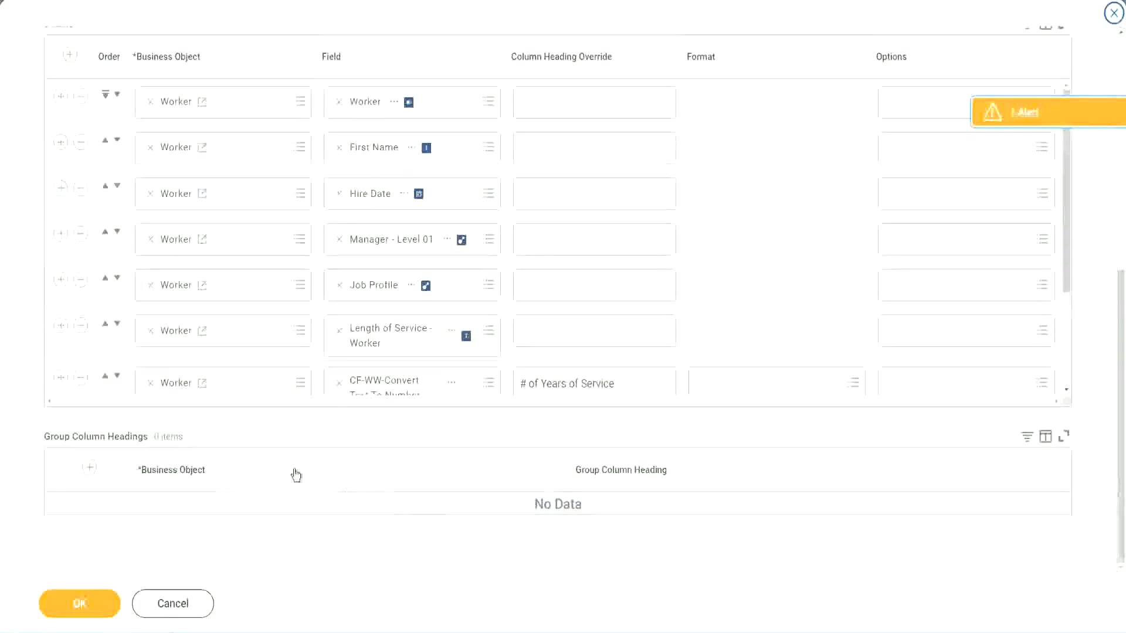
scroll(205, 322, down, 3)
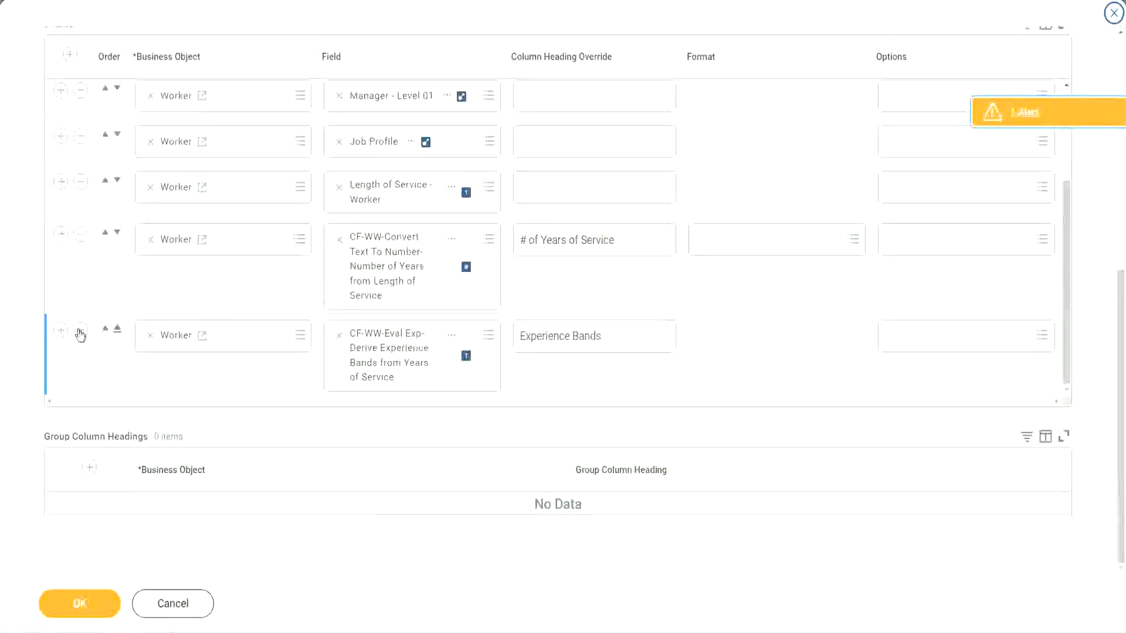
click(61, 330)
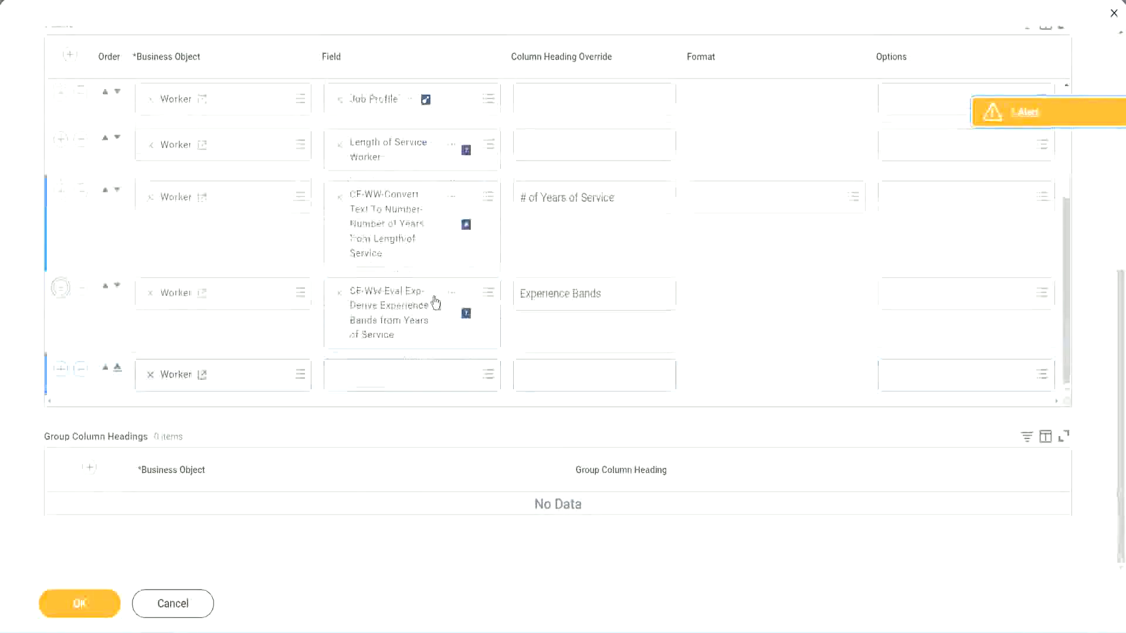
right_click(391, 321)
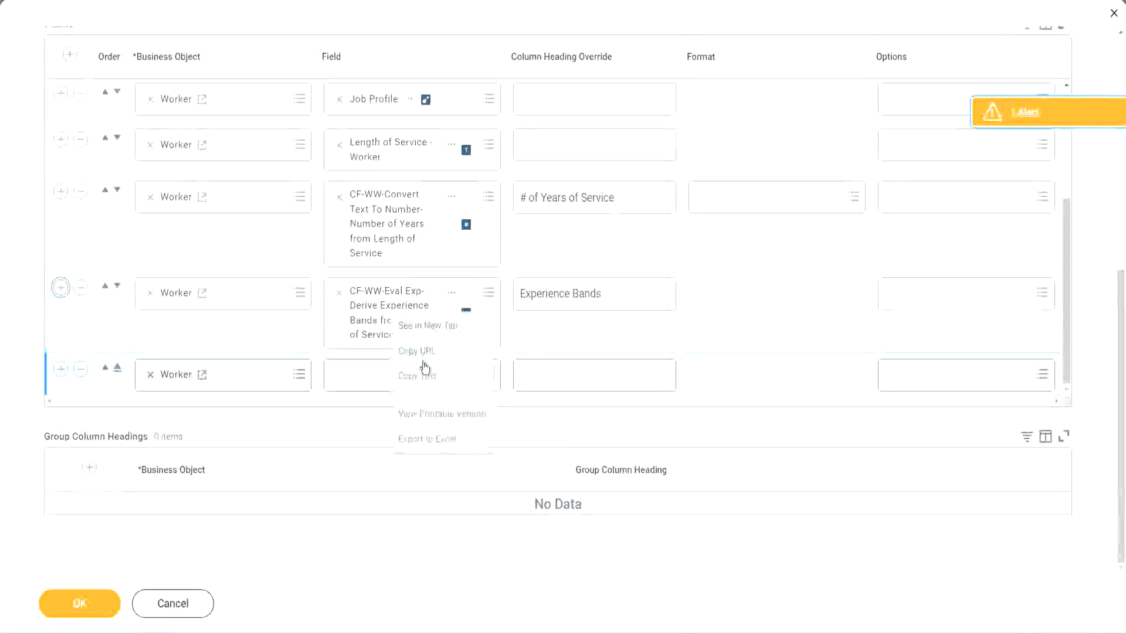
click(424, 378)
click(410, 382)
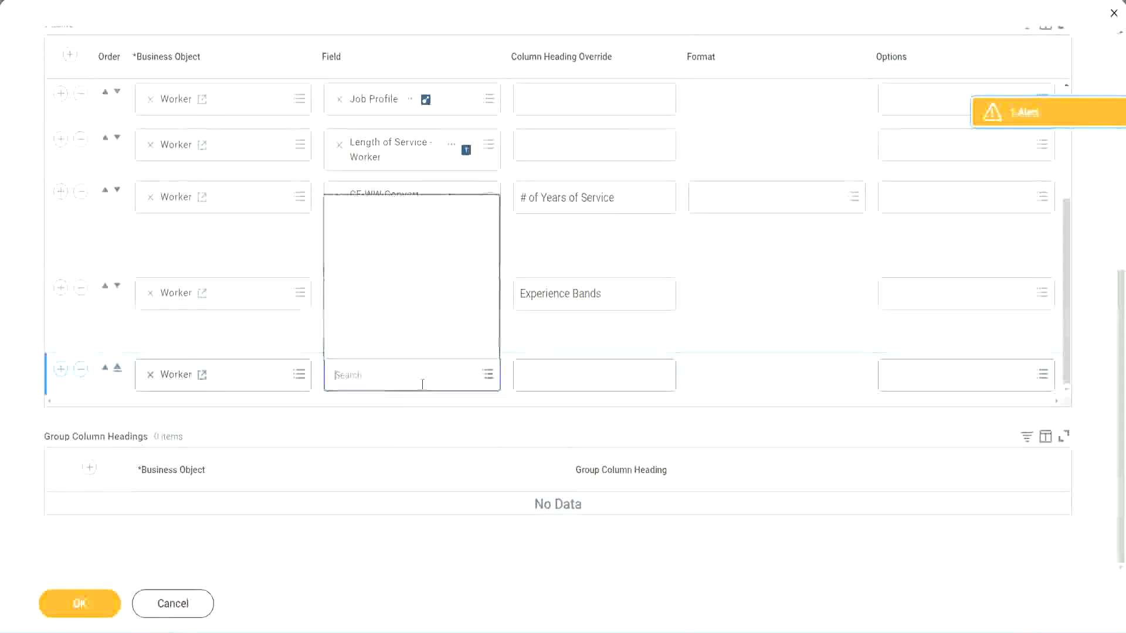
key(ctrl+v)
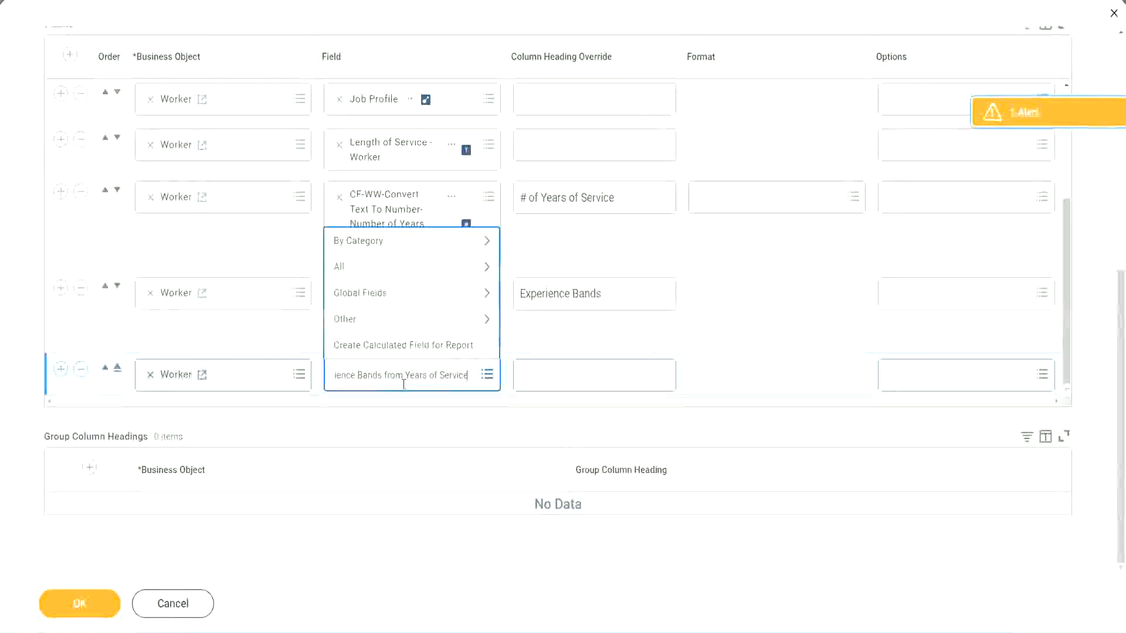
Change the search text to "CF-WW-Eval Exp Band" and select CF-WW-Eval Exp Band-Determine Experience Bands from Years of Service as the new row's field
drag(411, 372, 288, 373)
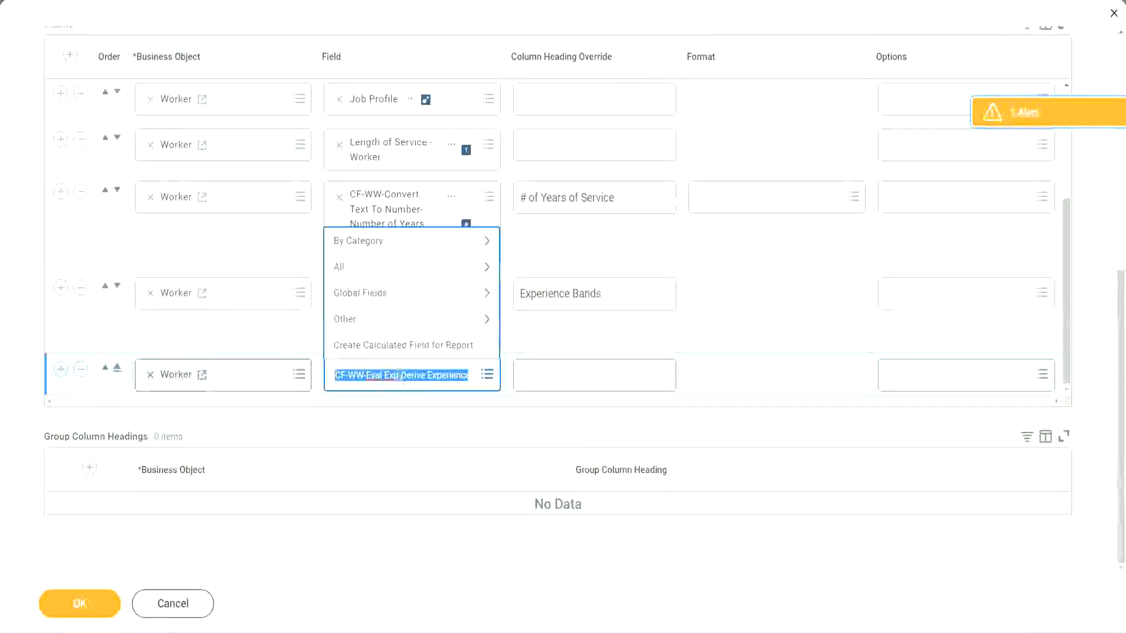
click(399, 375)
text(Band)
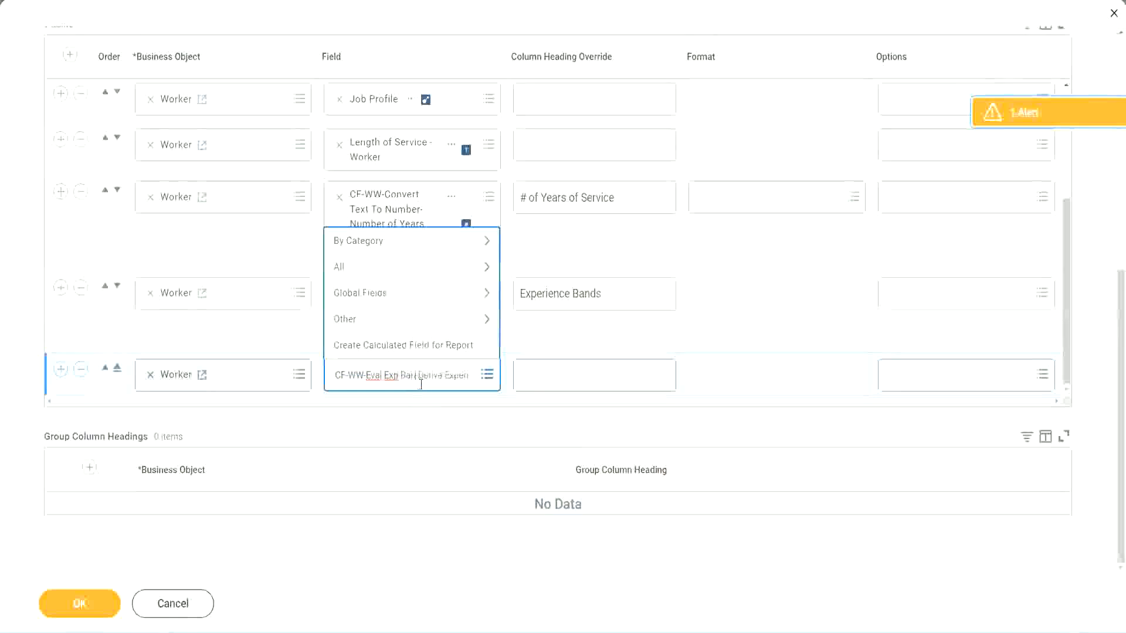
key(Delete)
key(Delete)
key(Delete)
key(Delete)
key(Delete)
key(Delete)
key(Delete)
key(Delete)
key(Delete)
key(Delete)
key(Delete)
key(Delete)
key(Delete)
key(Delete)
key(Delete)
key(Delete)
key(Delete)
key(Delete)
key(Delete)
key(Delete)
key(Delete)
key(Delete)
key(Delete)
key(Delete)
key(Delete)
key(Delete)
key(Delete)
key(Delete)
key(Delete)
key(Delete)
key(Delete)
key(Delete)
key(Delete)
key(Return)
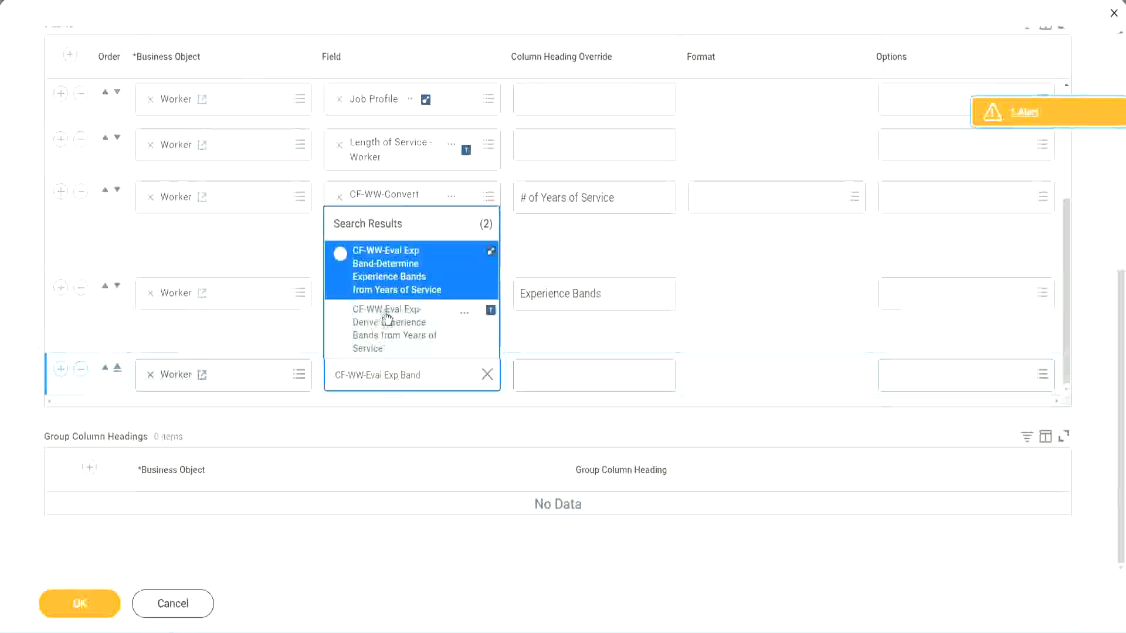
click(411, 278)
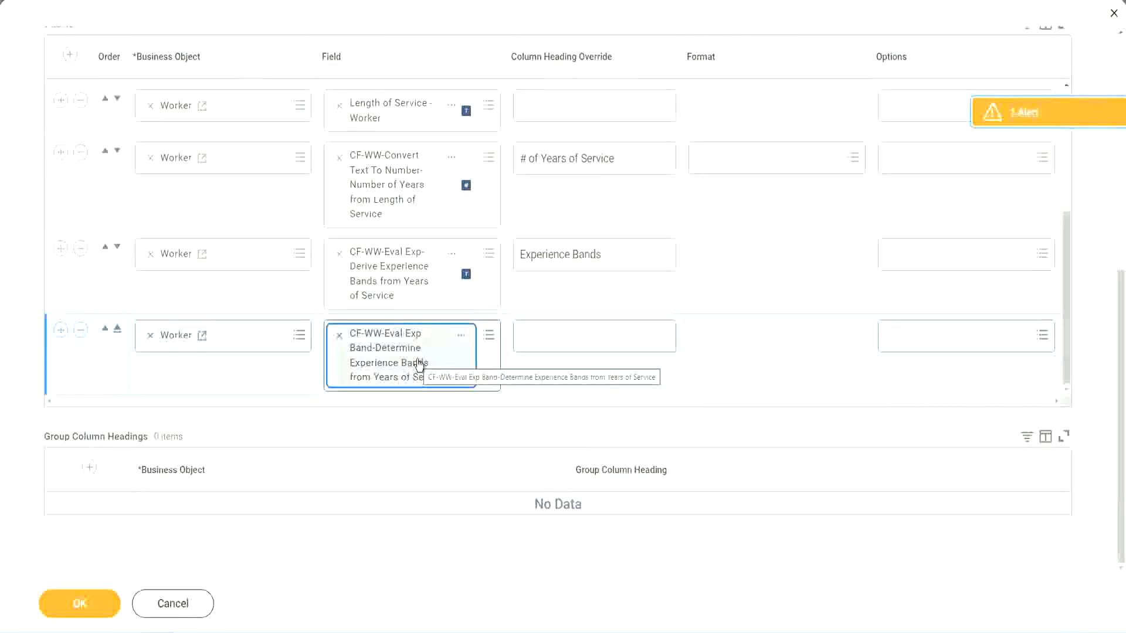
Set the new row's column heading override to "Experience Bands (Eval Exp Bands)", reusing the existing heading text, and save the report
triple_click(618, 255)
key(ctrl+c)
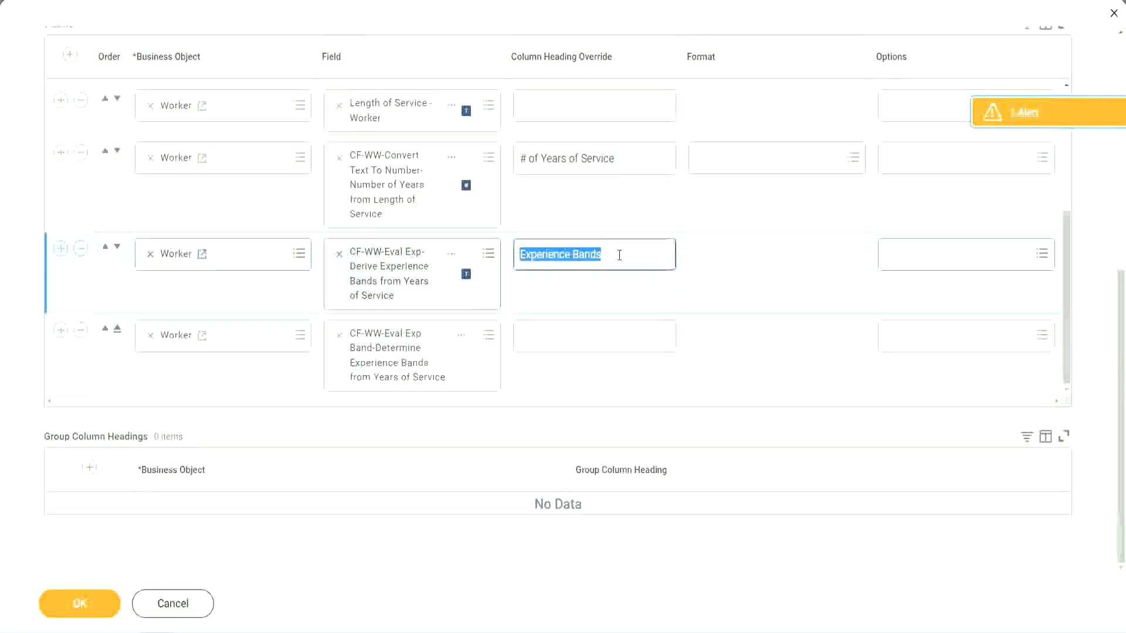
click(546, 335)
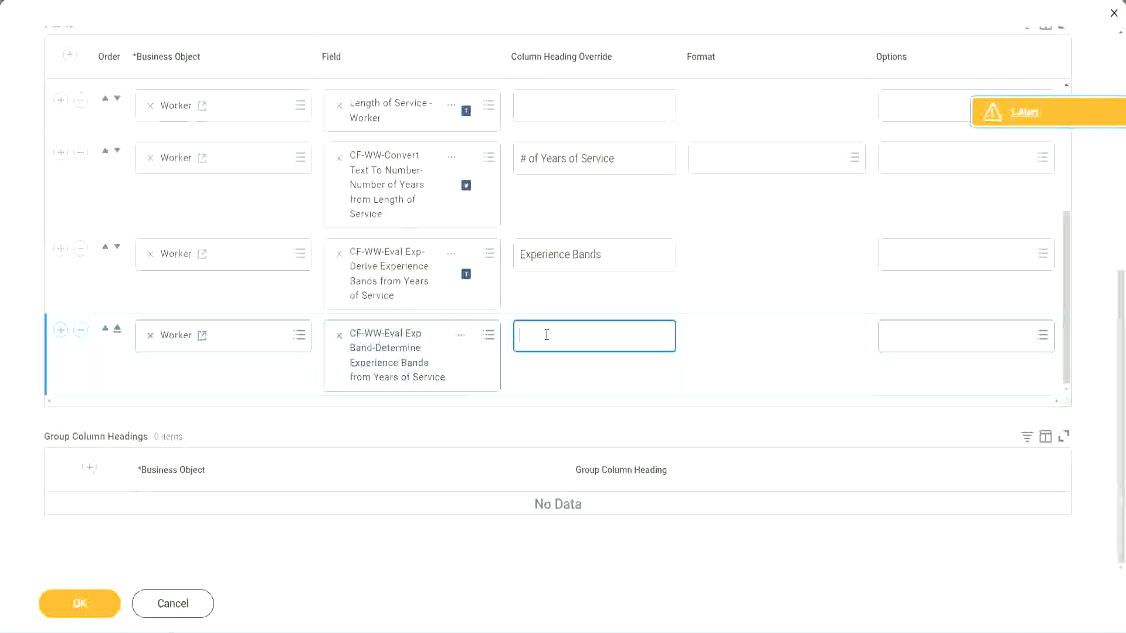
key(ctrl+v)
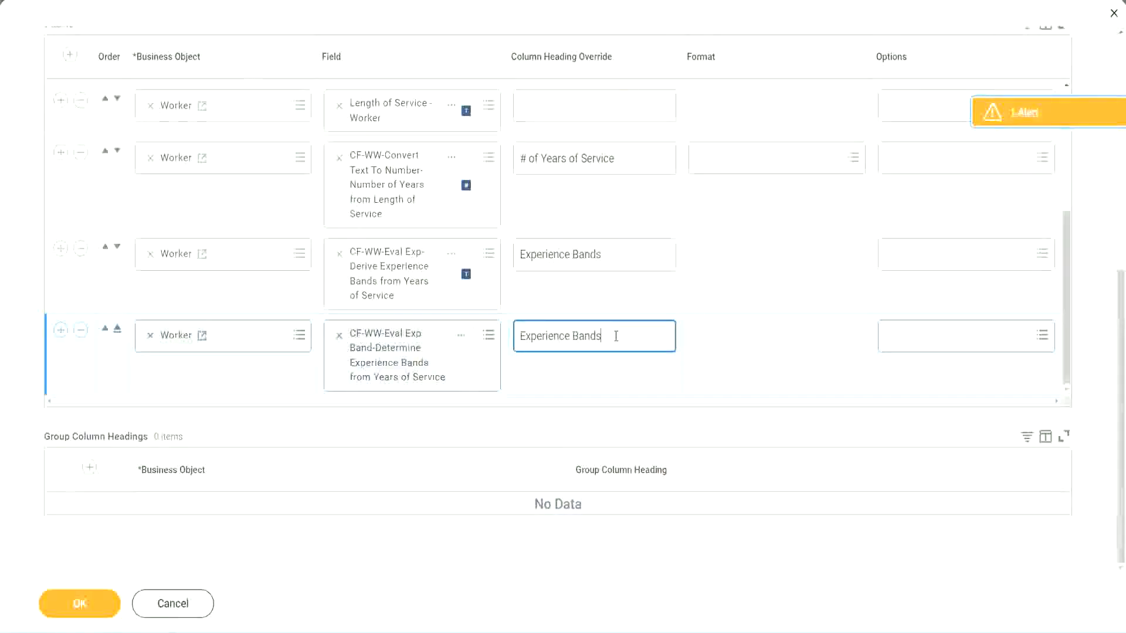
text((Eval Exp Bands)
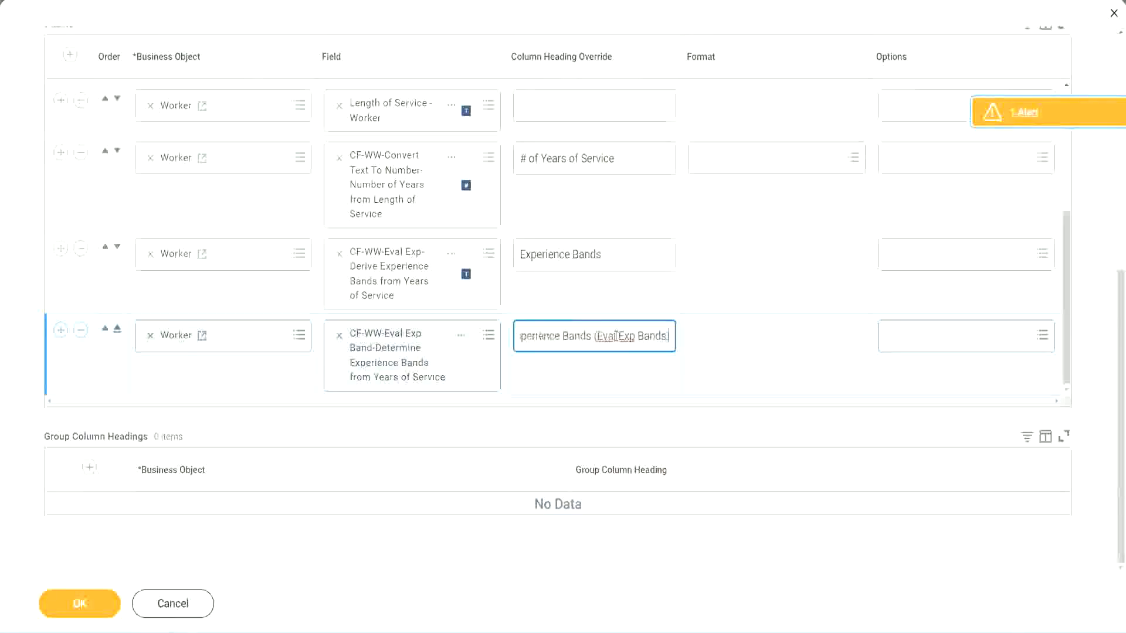
double_click(628, 337)
click(649, 331)
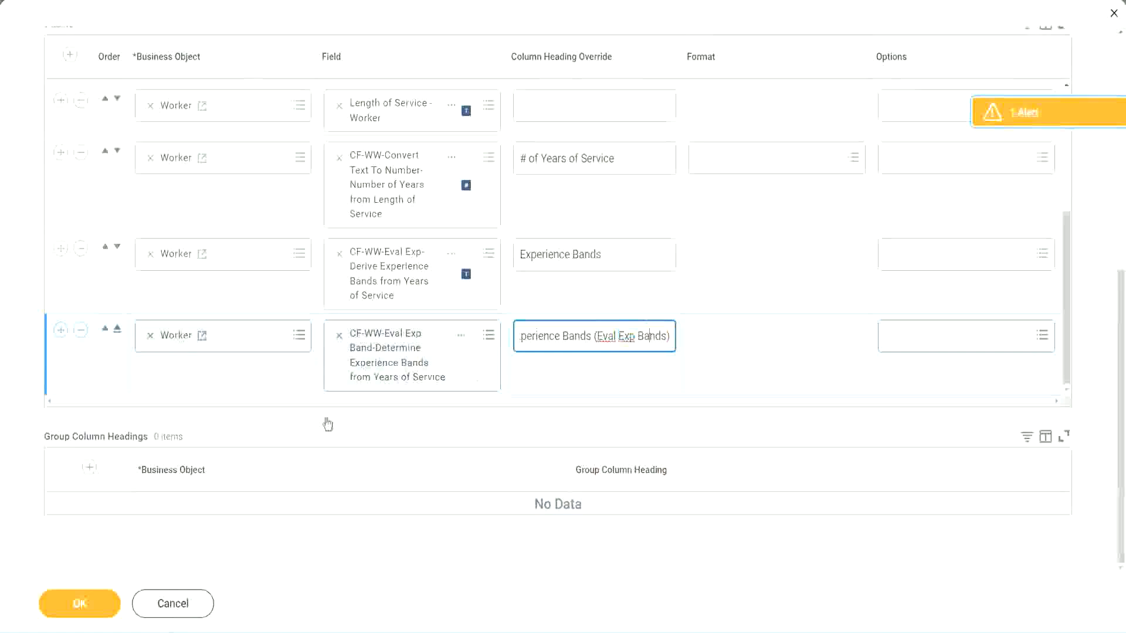
click(82, 604)
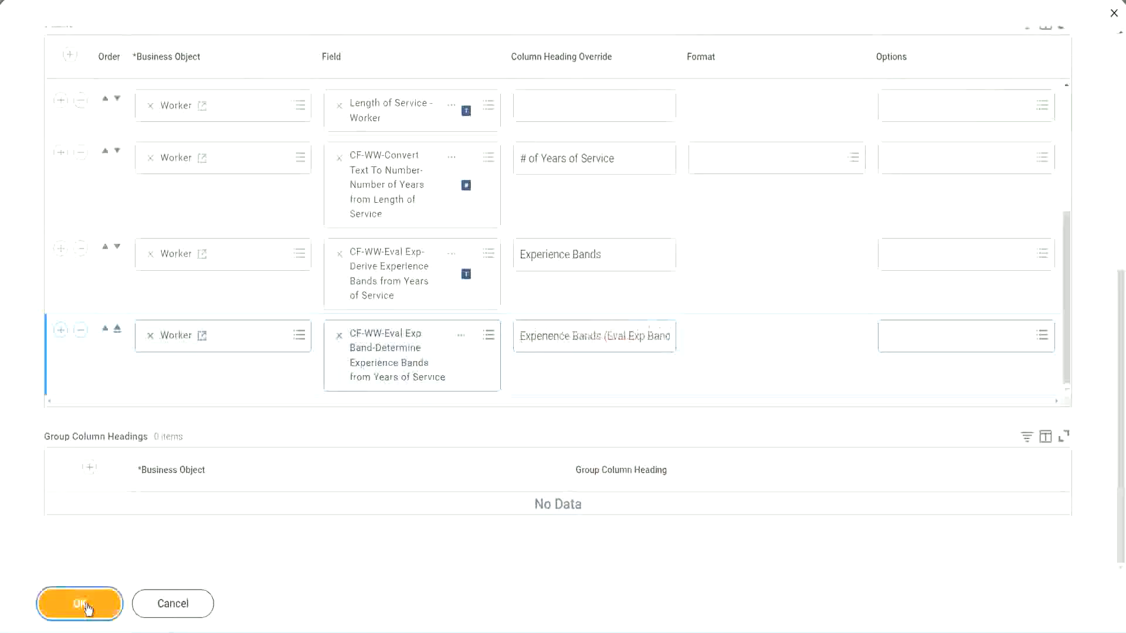